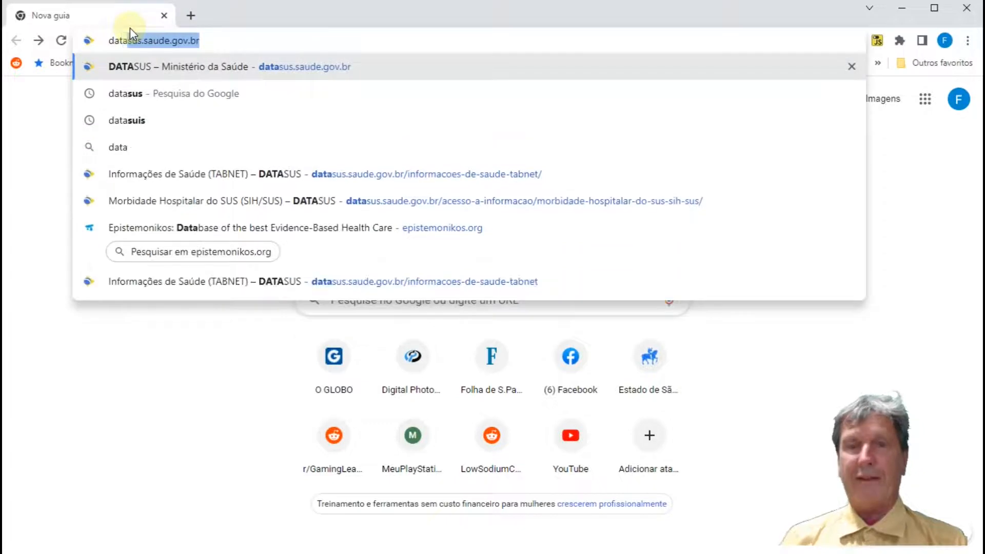
# Step: Open the DATASUS site at datasus.saude.gov.br and go to the Tabnet service for citizens
pyautogui.press('Return')
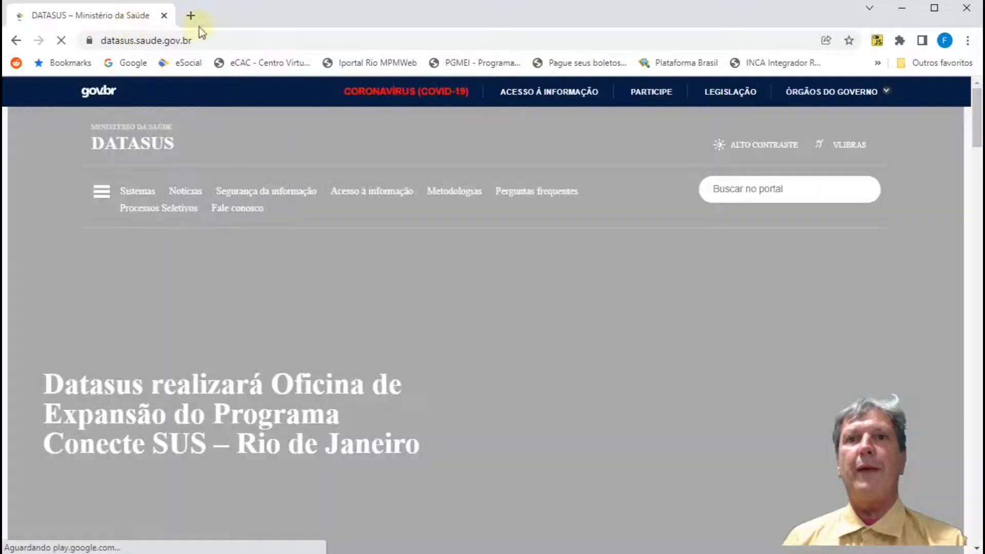
pyautogui.scroll(-4, 174, 228)
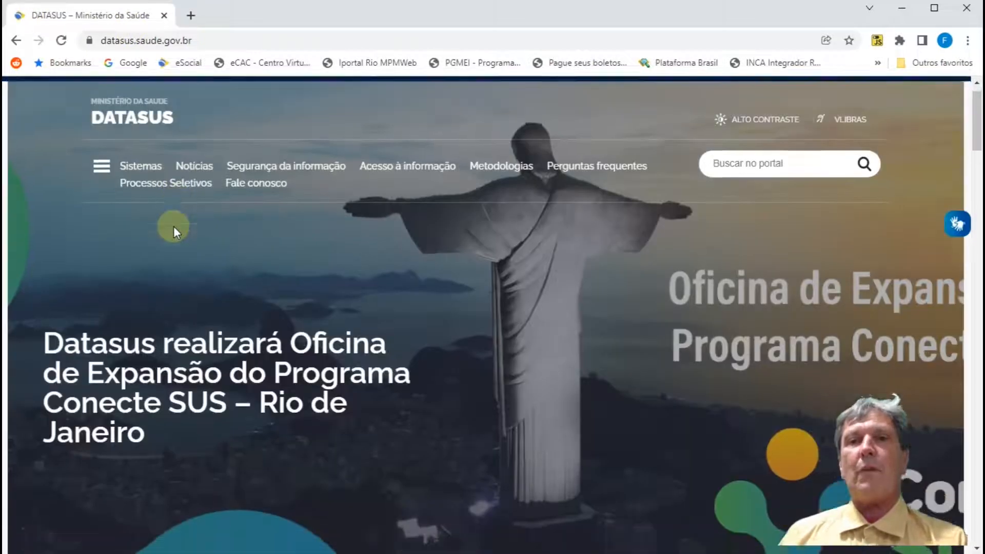
pyautogui.scroll(-15, 174, 231)
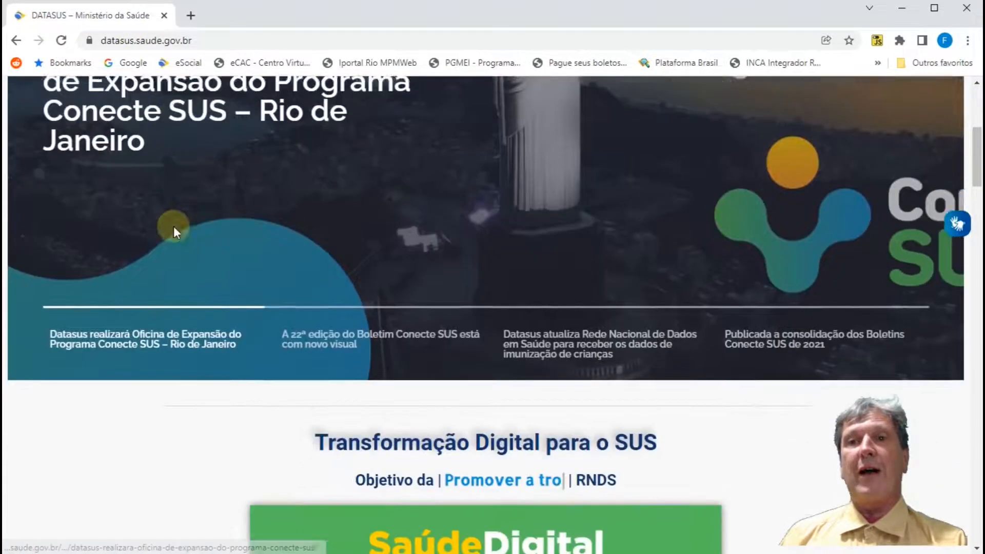
pyautogui.scroll(-3, 174, 230)
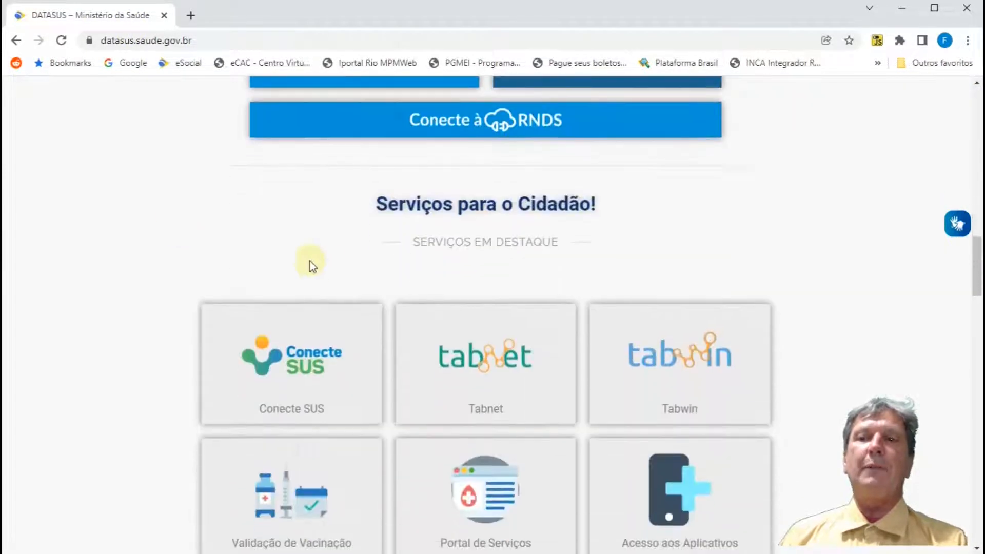
pyautogui.click(465, 359)
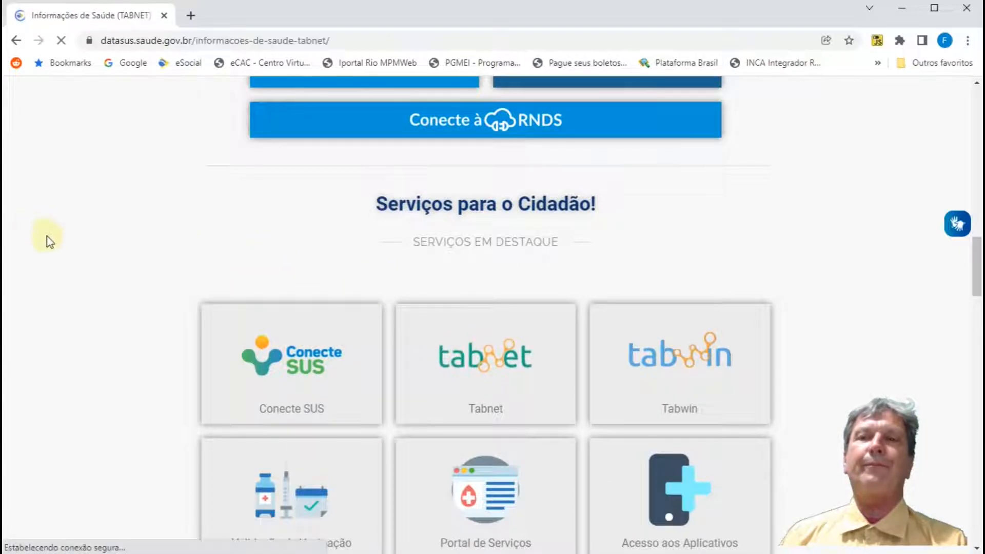
# Step: Open Morbidade Hospitalar do SUS (SIH/SUS) from the Epidemiológicas e Morbidade group
pyautogui.scroll(-15, 51, 238)
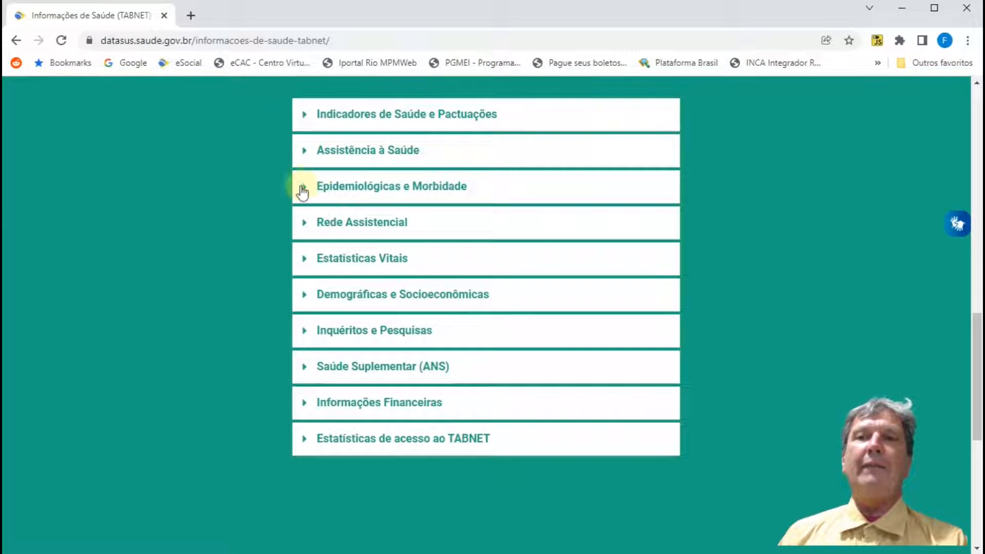
pyautogui.click(305, 194)
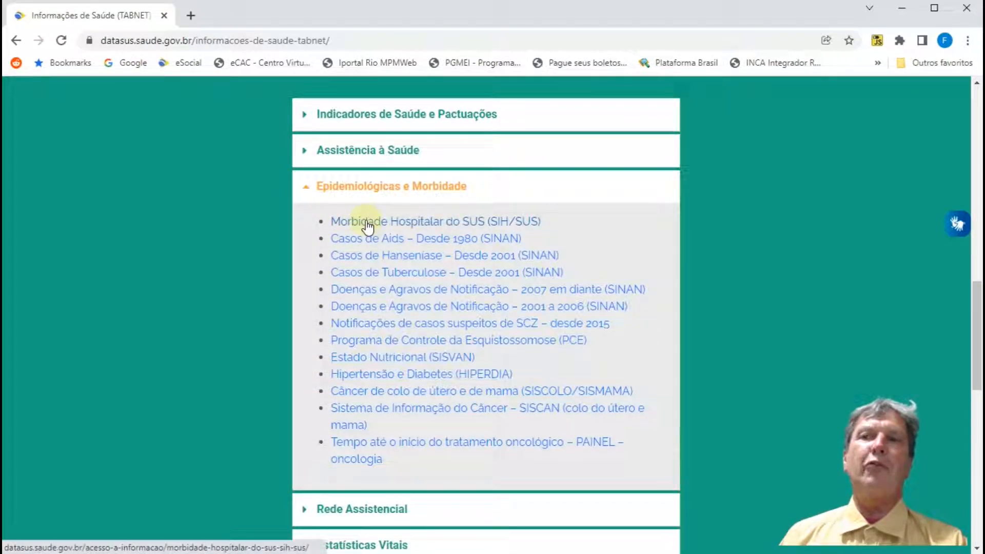
pyautogui.click(367, 225)
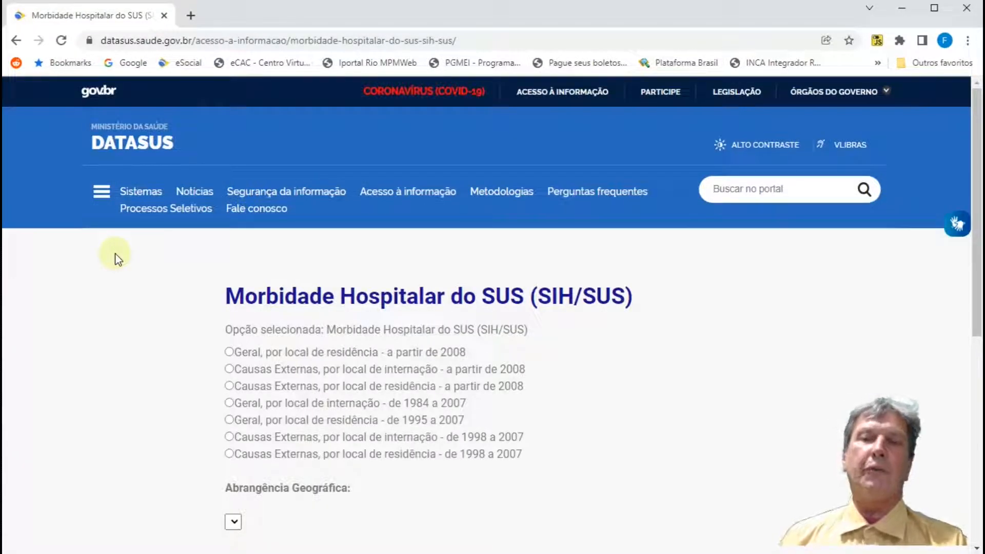
# Step: Choose "Geral, por local de residência - a partir de 2008" with the geographic scope Brasil por Região e Unidade da Federação
pyautogui.click(232, 353)
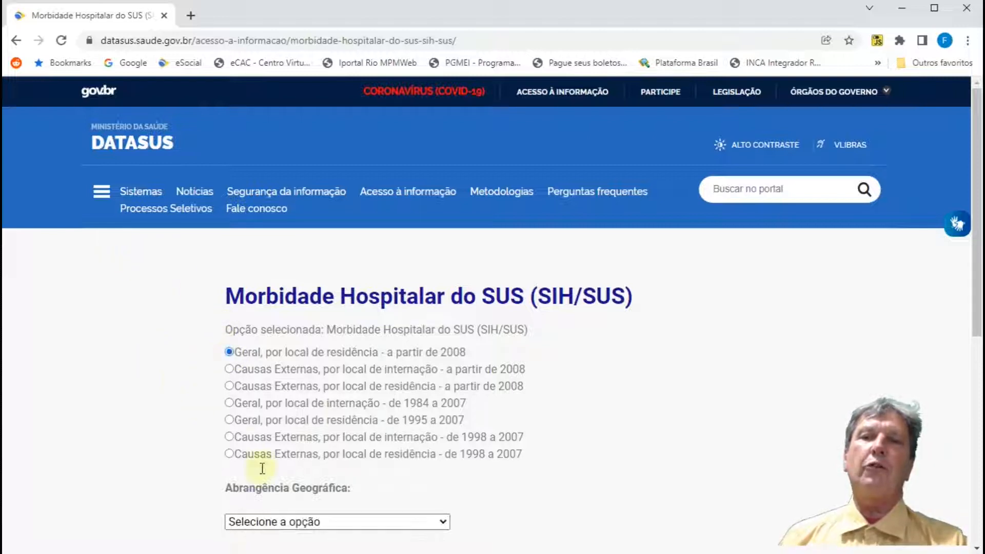
pyautogui.click(376, 521)
pyautogui.scroll(-1, 365, 505)
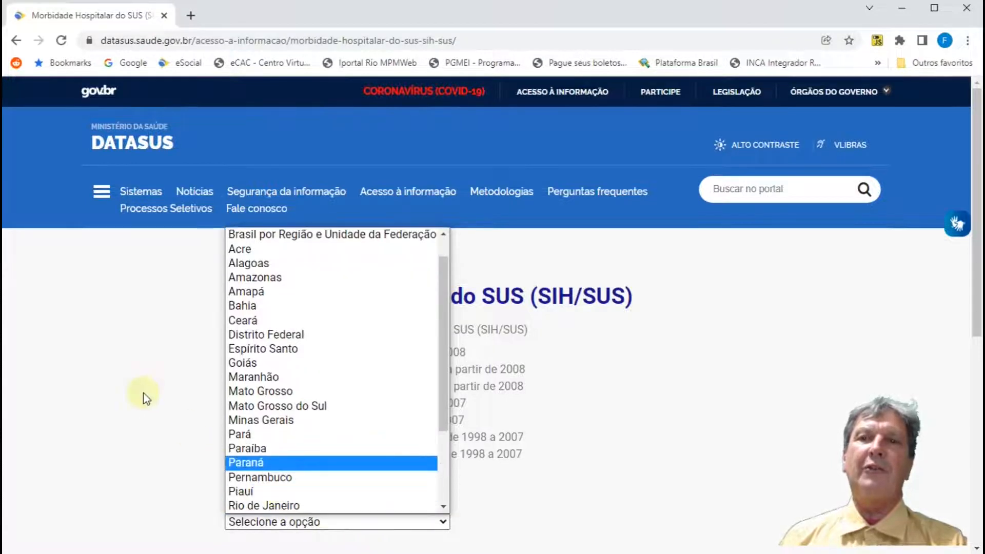
pyautogui.scroll(1, 363, 245)
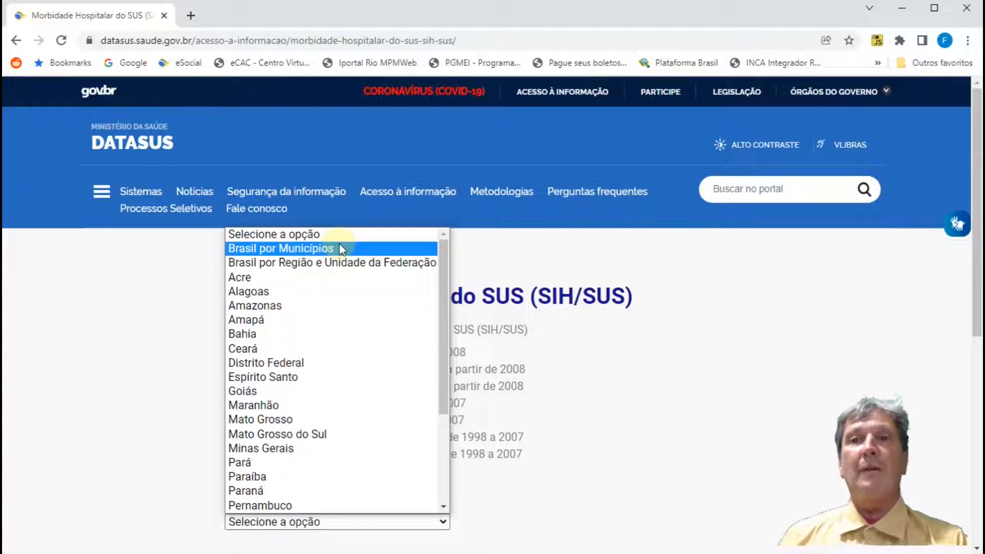
pyautogui.click(319, 269)
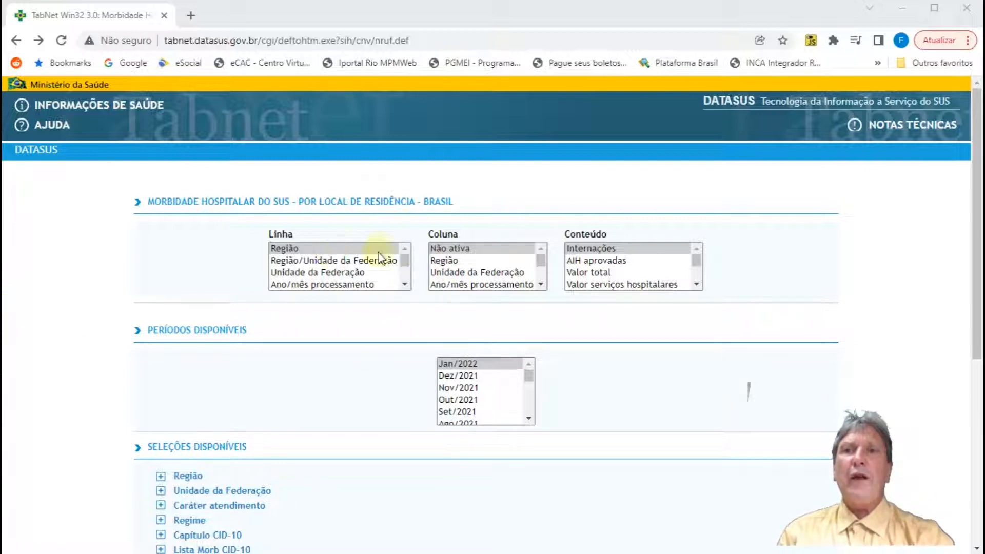
# Step: Look through the Linha variables and the query form's available periods and selection filters
pyautogui.moveTo(408, 282); pyautogui.dragTo(408, 281)
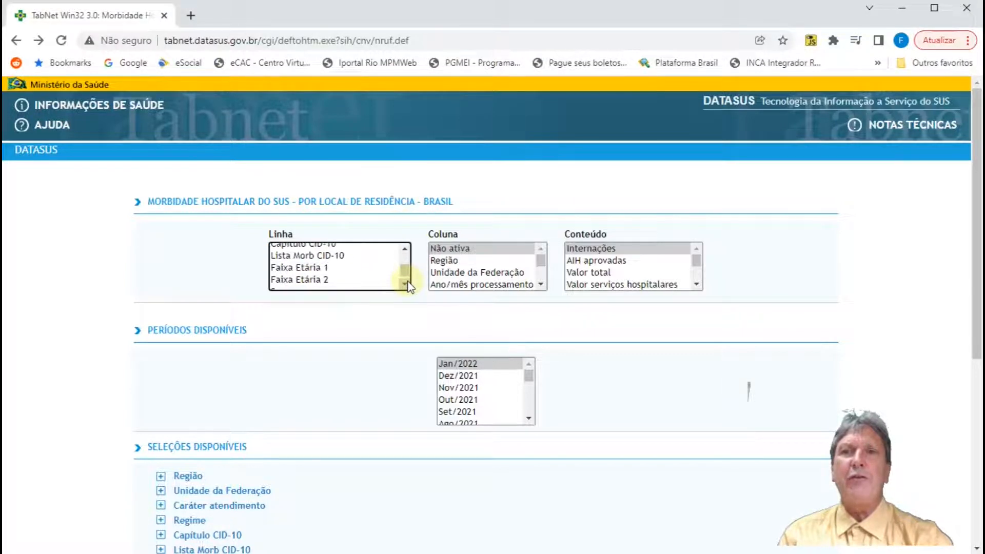
pyautogui.click(408, 254)
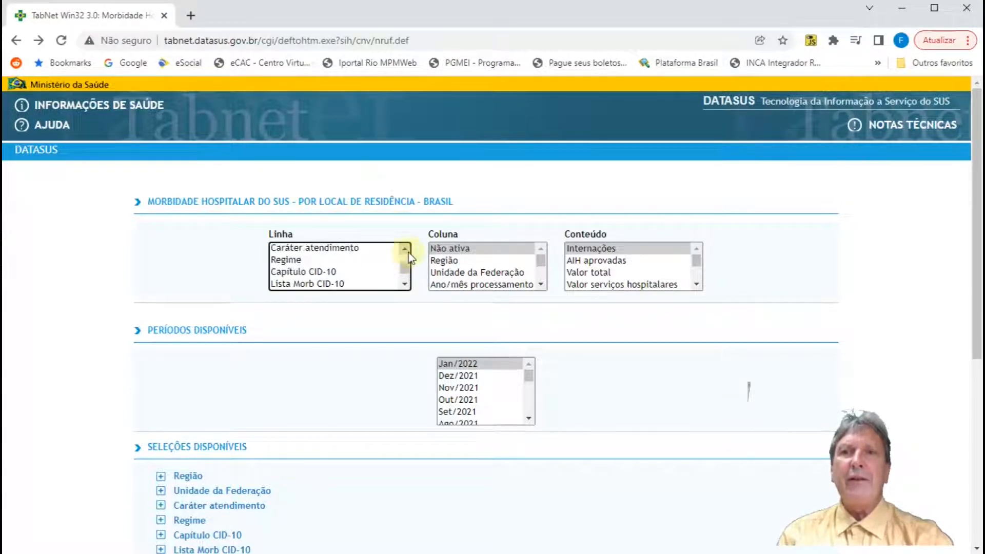
pyautogui.moveTo(406, 252); pyautogui.dragTo(406, 251)
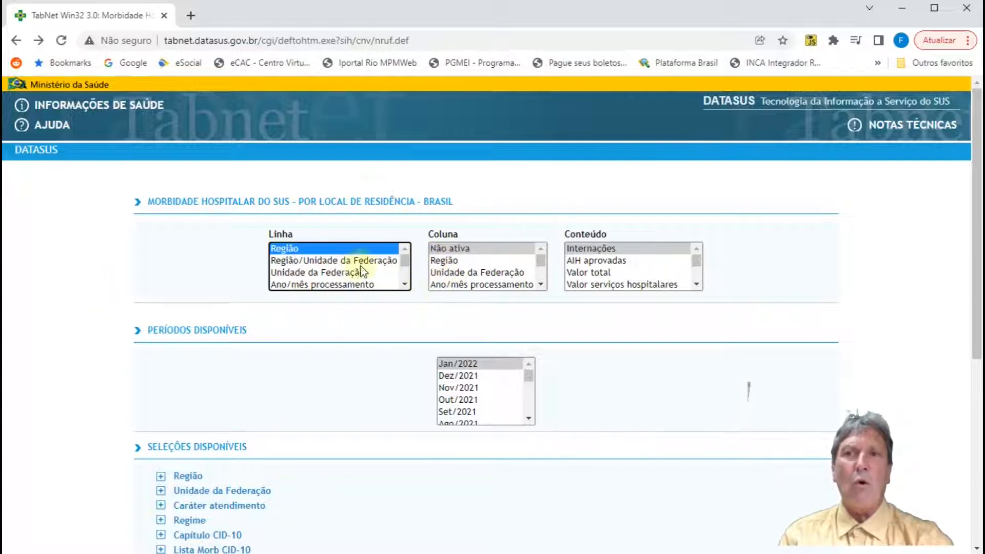
pyautogui.scroll(-1, 190, 425)
pyautogui.scroll(-1, 191, 426)
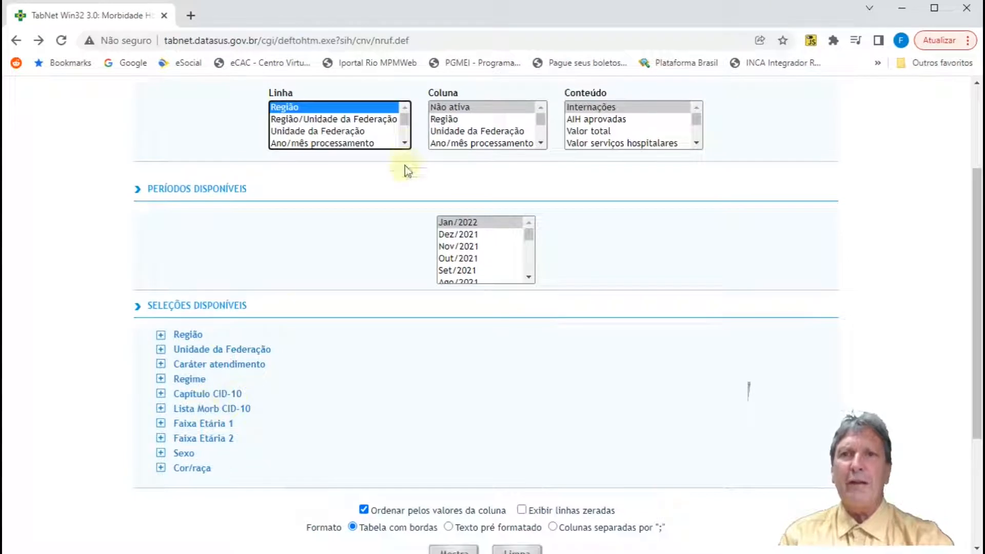
pyautogui.scroll(1, 316, 135)
pyautogui.scroll(1, 316, 134)
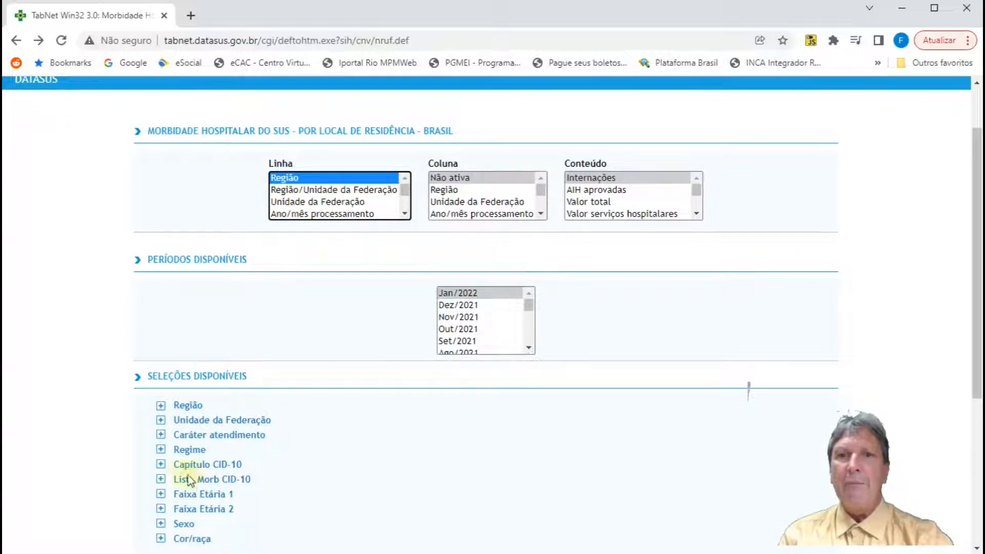
# Step: Check the further Linha variables and view the categories of the Regime filter, leaving the filter collapsed
pyautogui.click(404, 214)
pyautogui.click(404, 214)
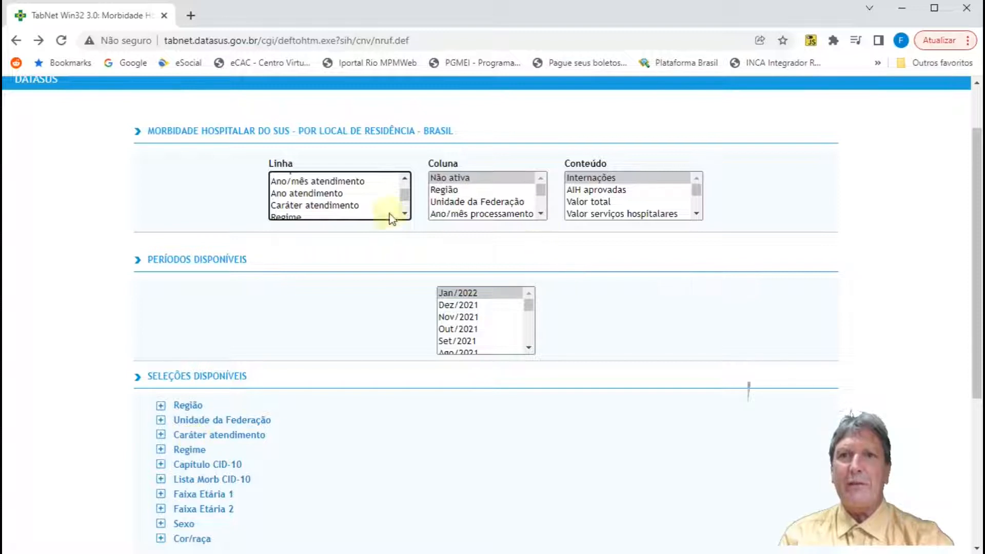
pyautogui.click(405, 214)
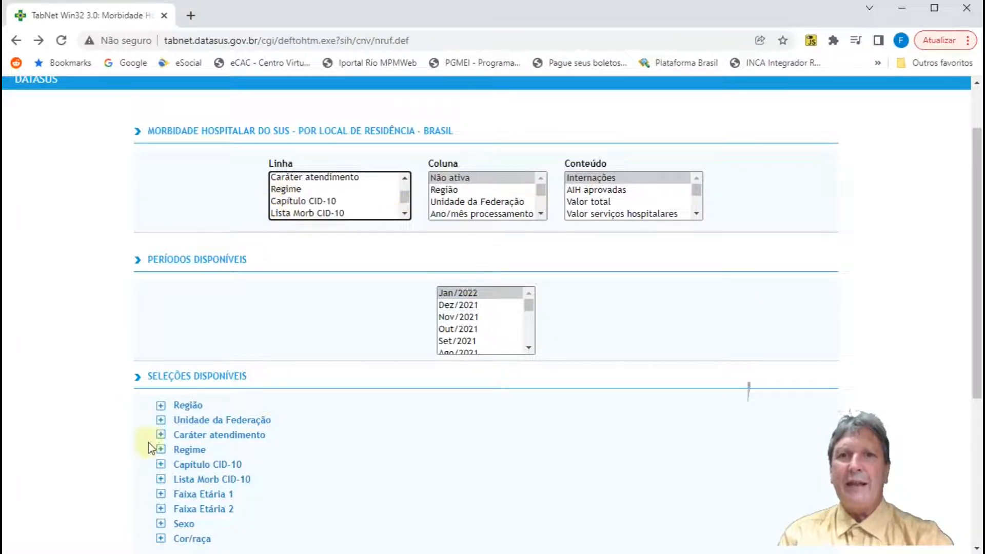
pyautogui.click(161, 449)
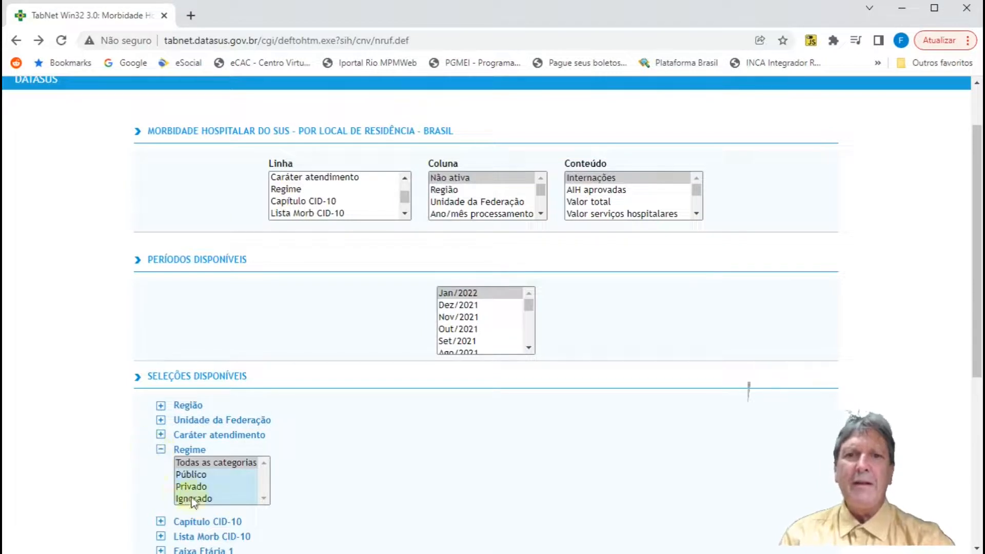
pyautogui.click(161, 450)
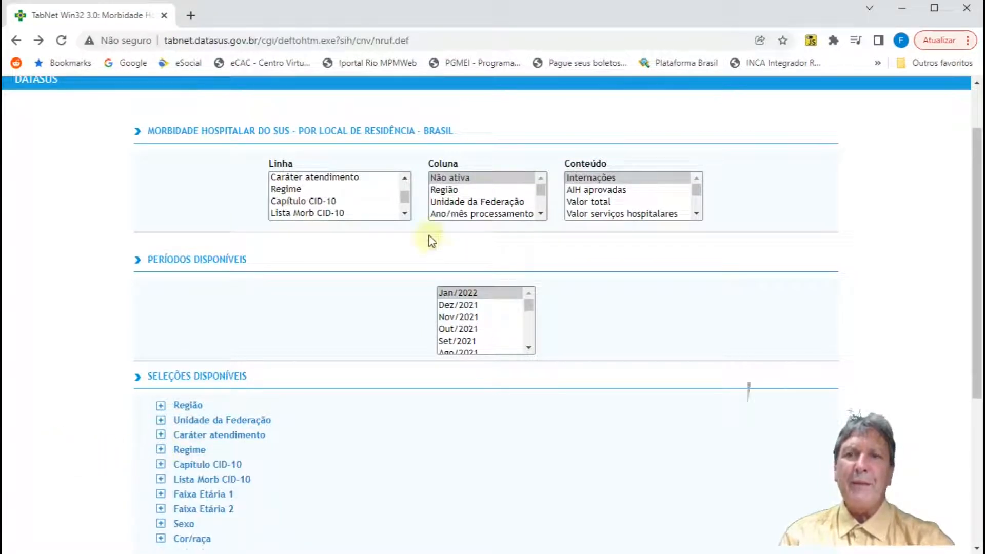
# Step: Open the Notas Técnicas document for the hospital morbidity query and bring it into view
pyautogui.scroll(5, 286, 179)
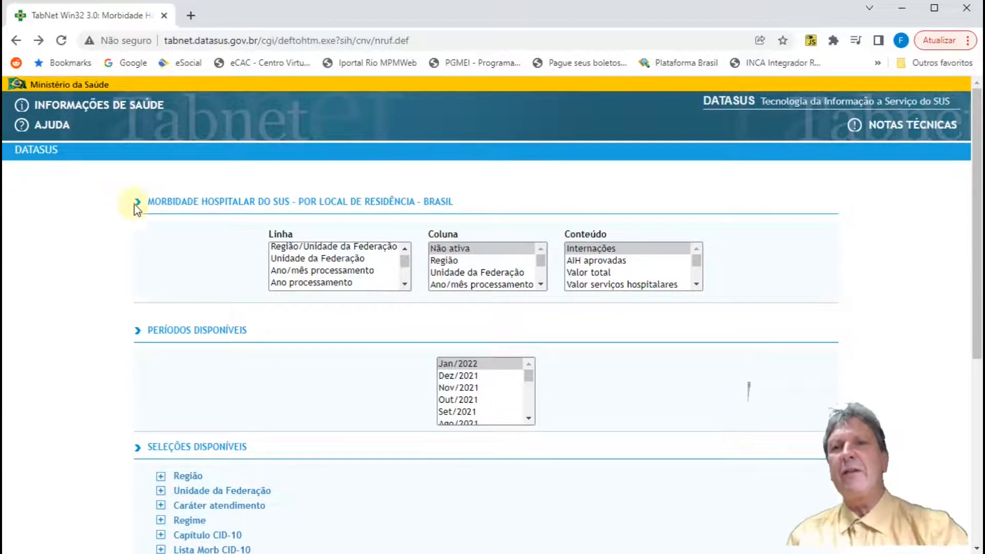
pyautogui.scroll(-1, 194, 298)
pyautogui.scroll(-2, 193, 295)
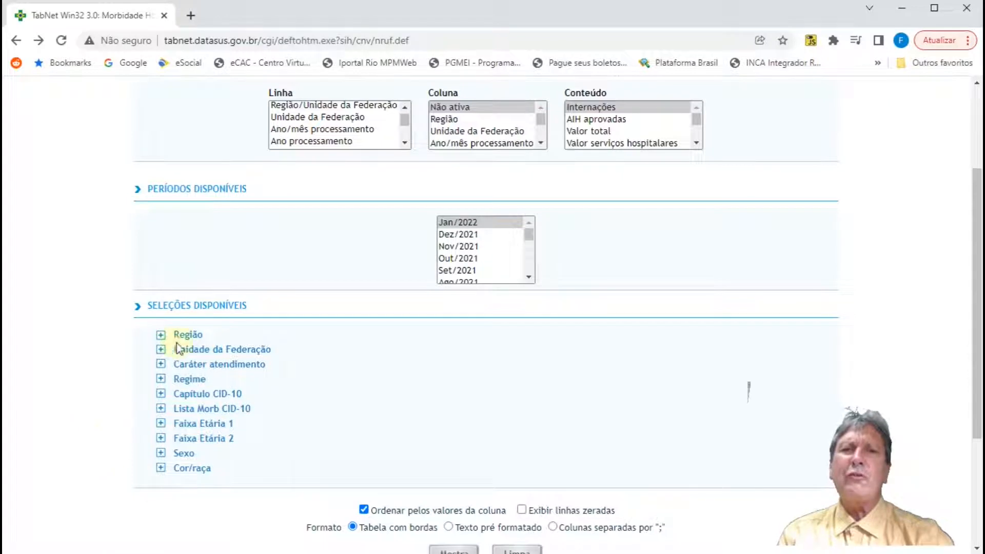
pyautogui.scroll(3, 119, 297)
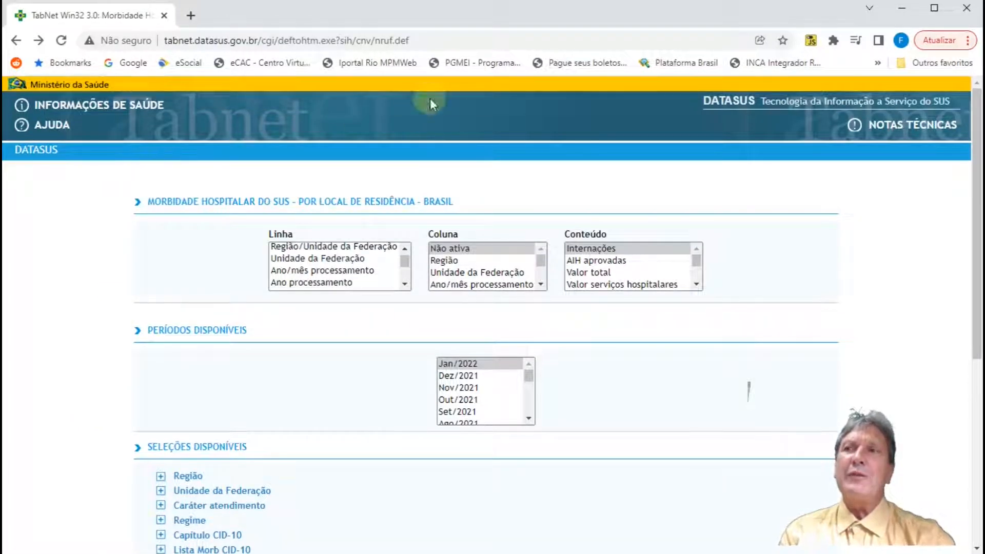
pyautogui.click(887, 133)
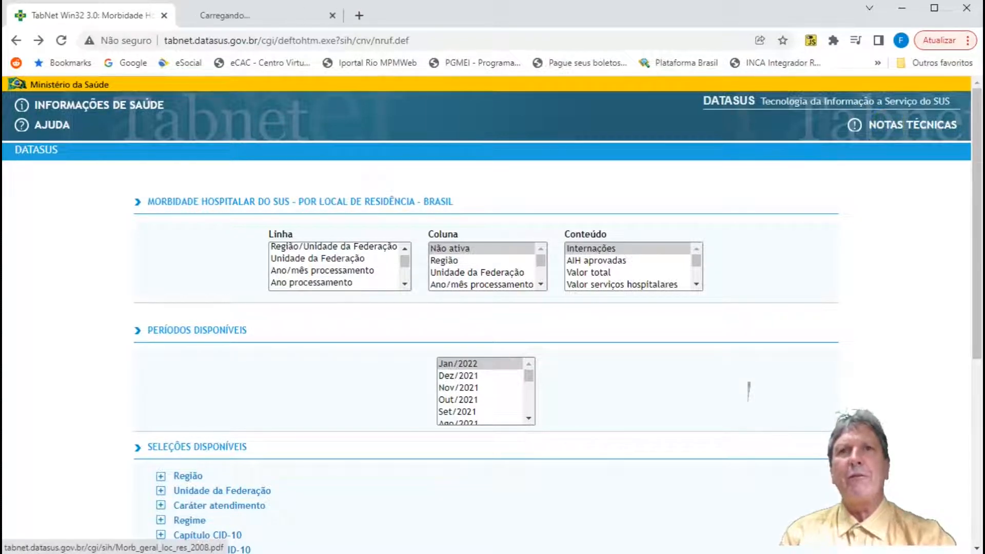
pyautogui.click(266, 15)
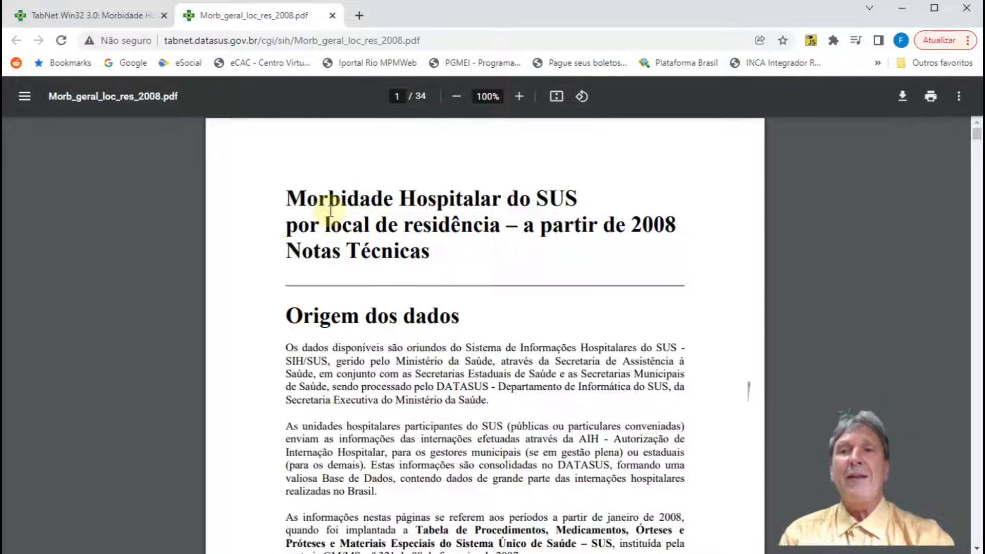
# Step: Read the technical notes on the data source and variable descriptions, from processing date through Regime, CID-10 and Faixa Etária
pyautogui.scroll(-1, 330, 210)
pyautogui.scroll(-1, 330, 210)
pyautogui.scroll(-4, 329, 211)
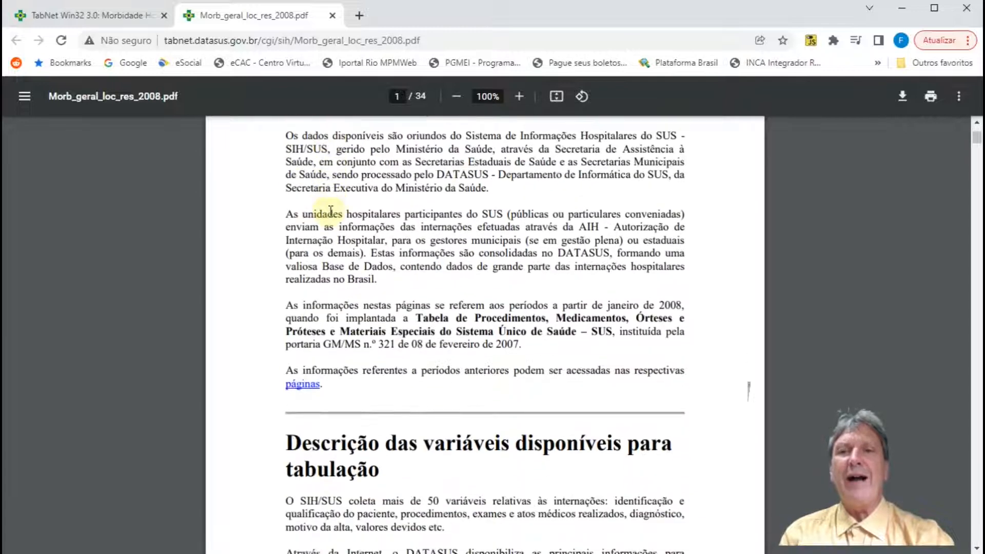
pyautogui.scroll(-9, 330, 211)
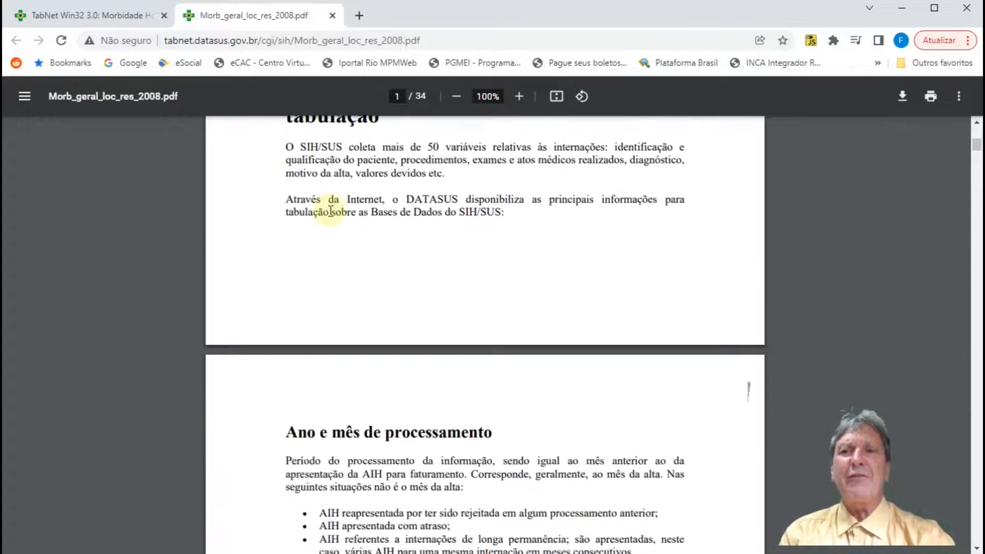
pyautogui.scroll(-8, 330, 210)
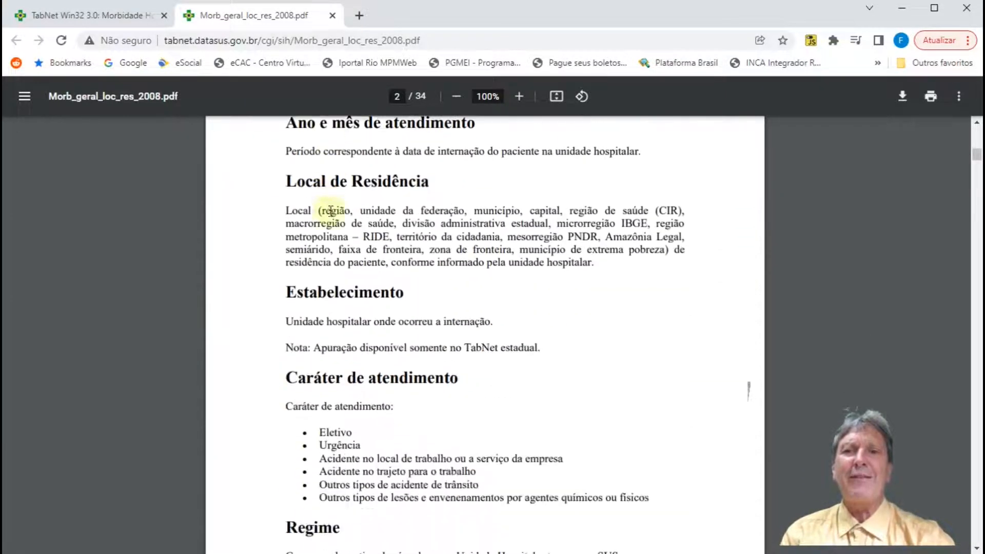
pyautogui.scroll(-7, 330, 210)
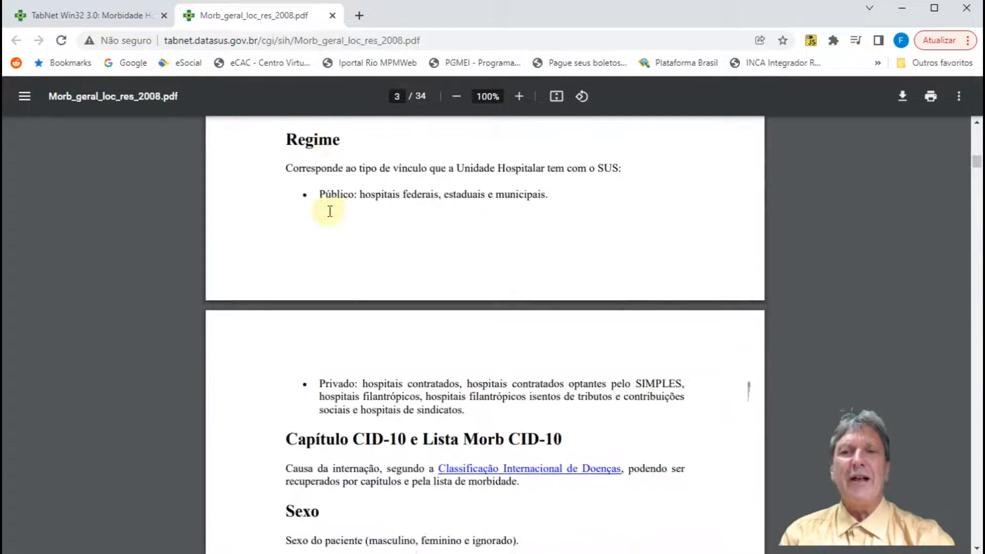
pyautogui.scroll(-2, 330, 210)
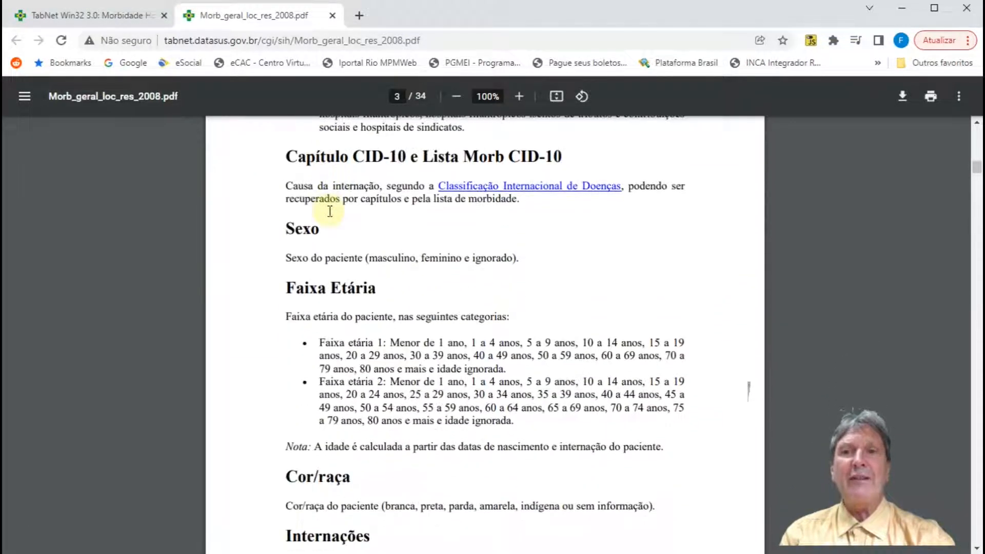
pyautogui.scroll(-2, 330, 210)
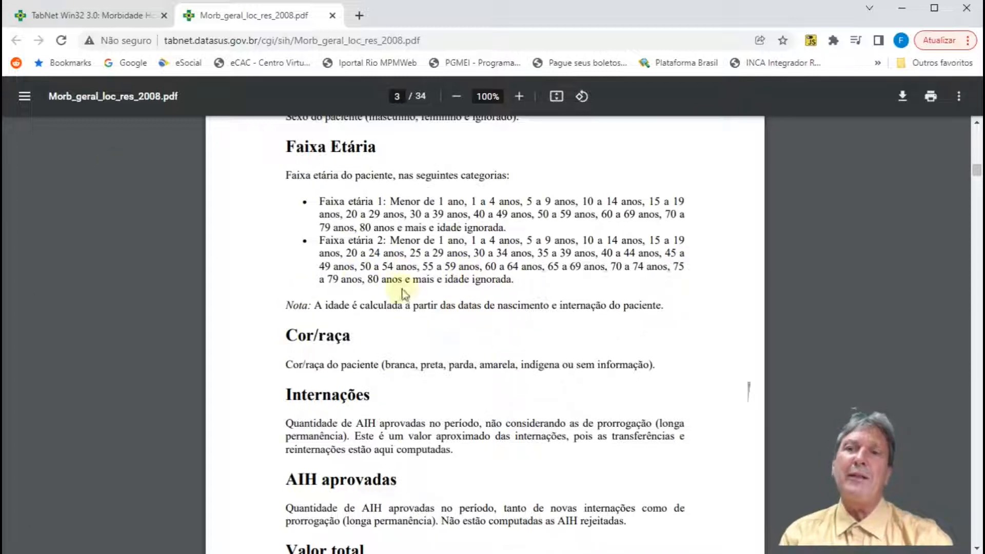
# Step: Return to the TabNet query form and expand the Faixa Etária 1 filter to view its age categories
pyautogui.click(132, 19)
pyautogui.scroll(-3, 220, 351)
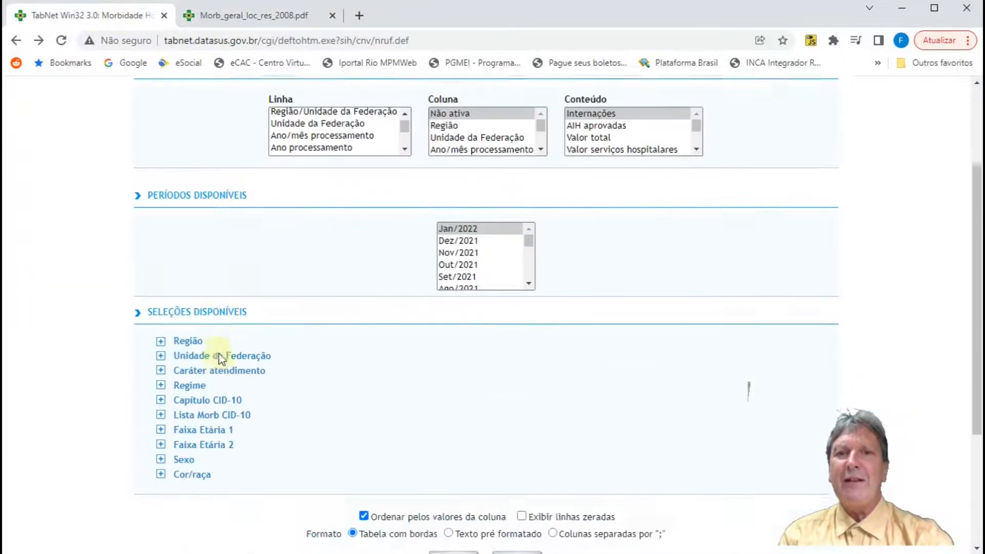
pyautogui.click(161, 424)
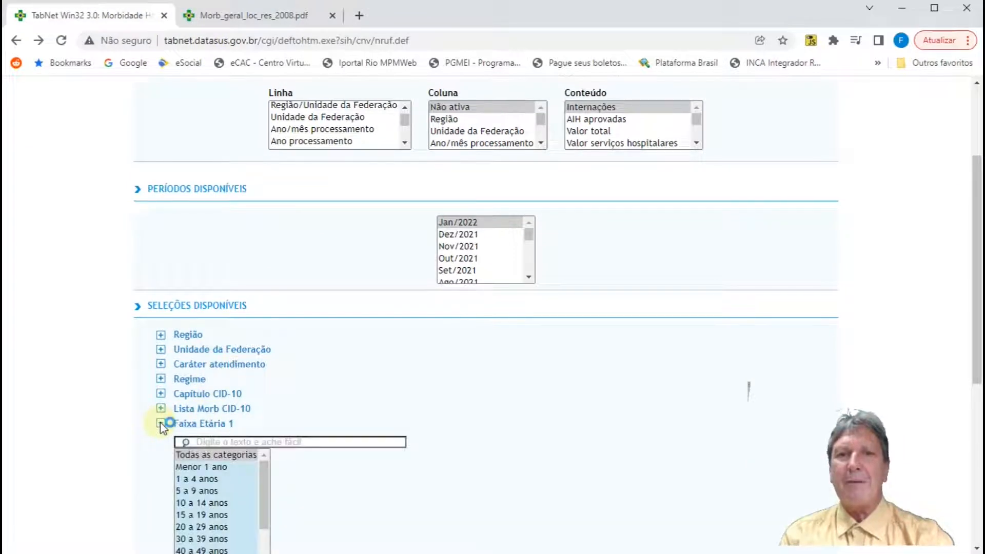
pyautogui.scroll(-1, 161, 426)
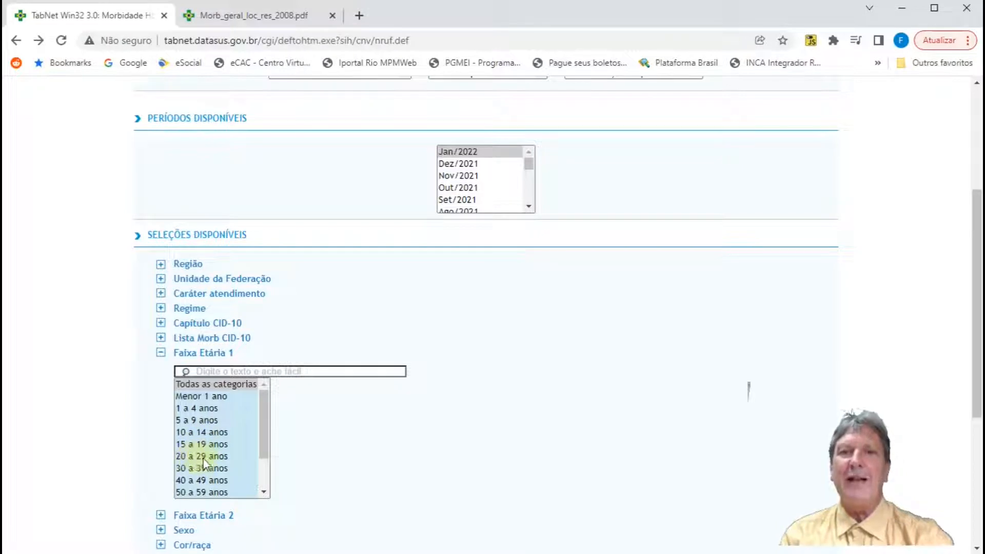
# Step: Collapse the Faixa Etária 1 filter and view the age categories of Faixa Etária 2, leaving it collapsed
pyautogui.click(161, 352)
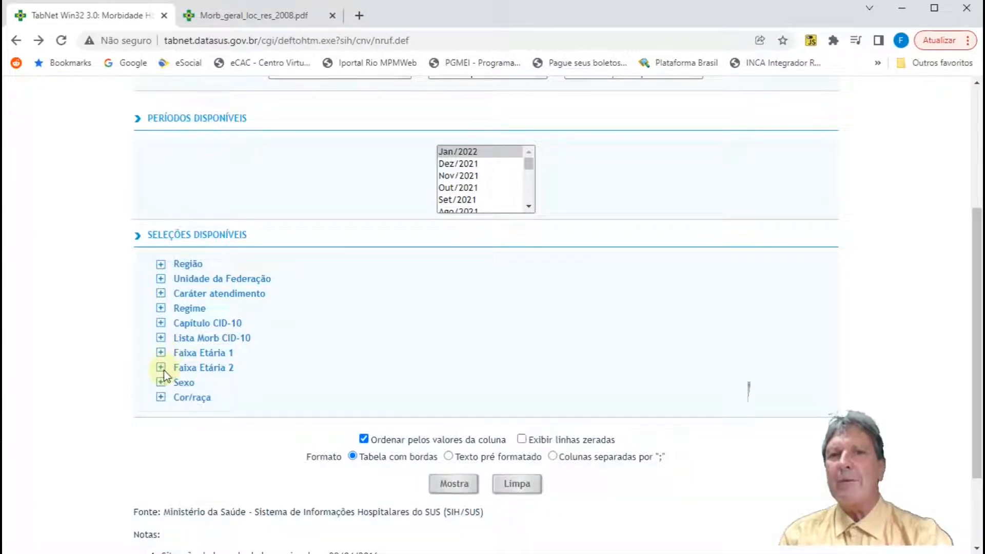
pyautogui.click(160, 367)
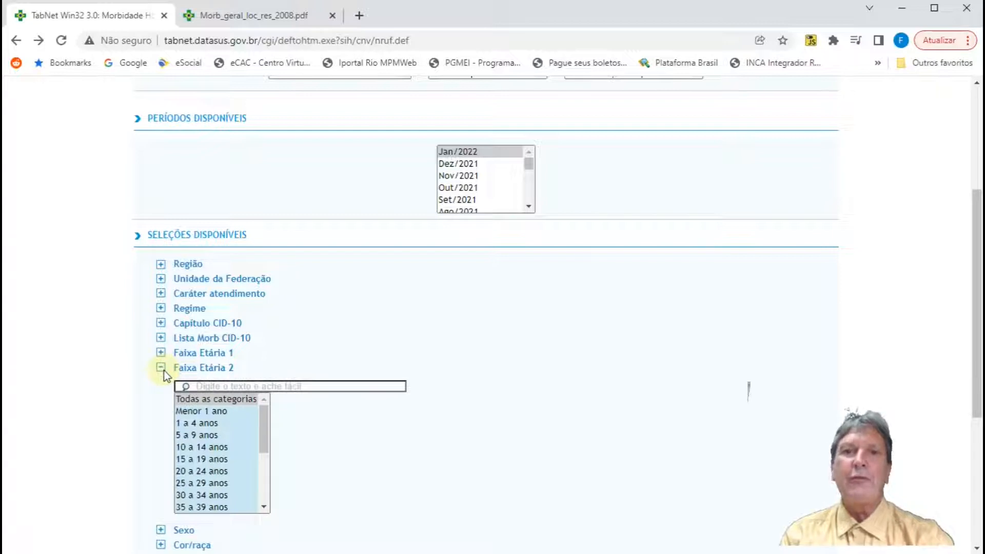
pyautogui.click(161, 368)
# Step: Read the technical notes from Faixa Etária through Valor médio AIH, and return to the upper part of the TabNet query form
pyautogui.click(285, 18)
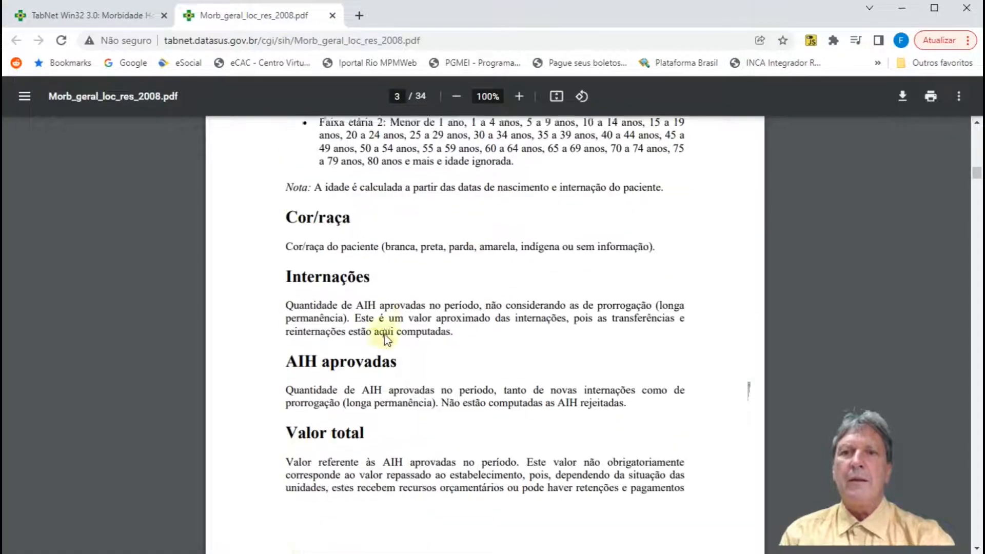
pyautogui.scroll(-1, 385, 334)
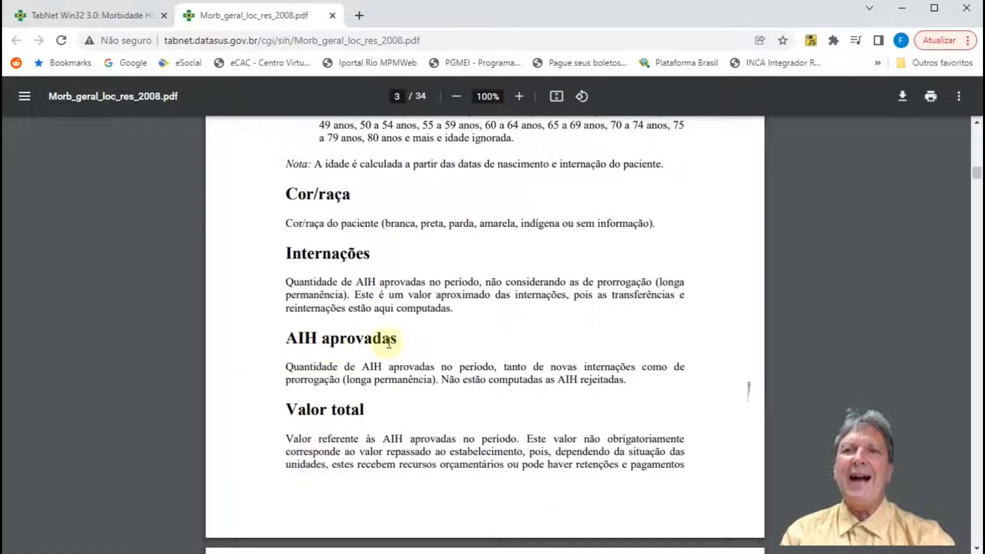
pyautogui.scroll(5, 389, 342)
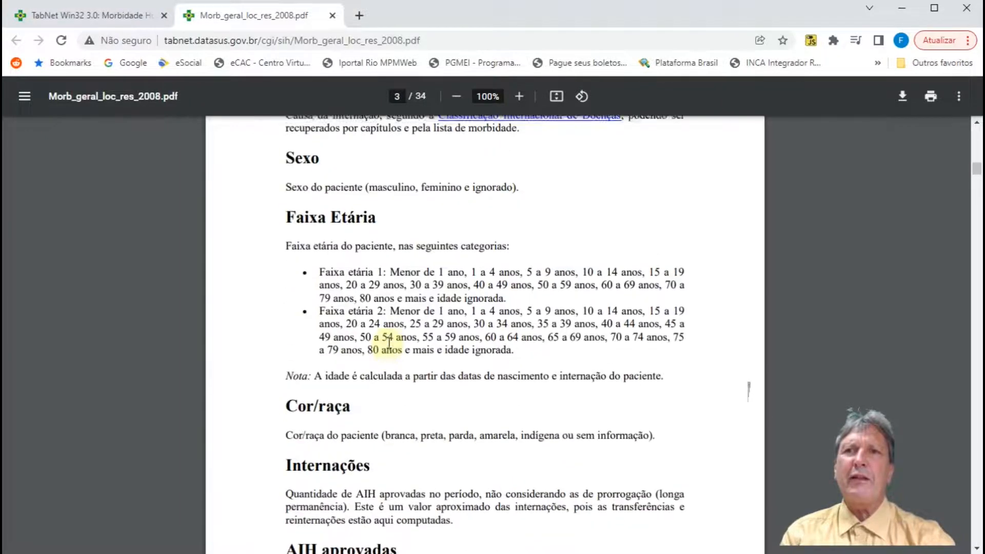
pyautogui.scroll(3, 389, 342)
pyautogui.scroll(2, 389, 343)
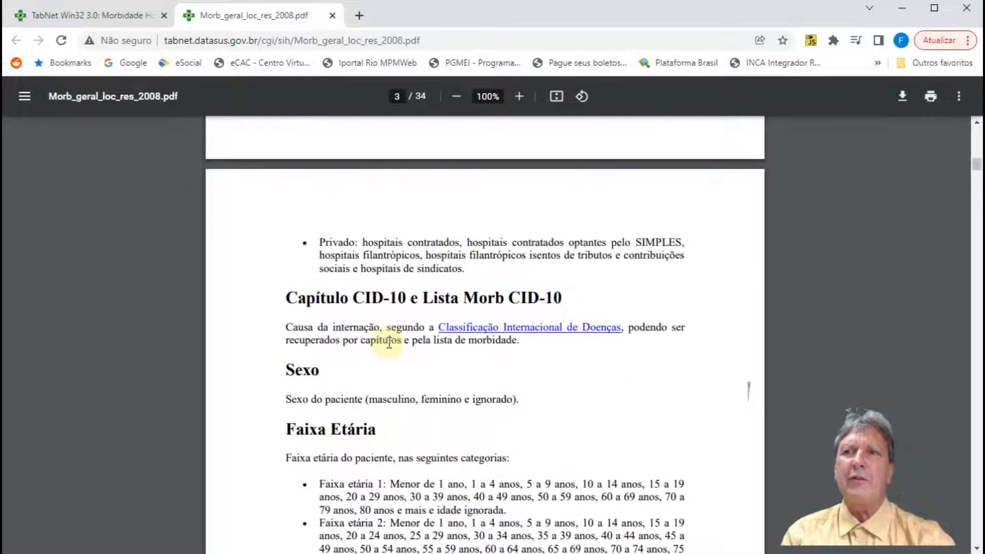
pyautogui.scroll(-18, 388, 343)
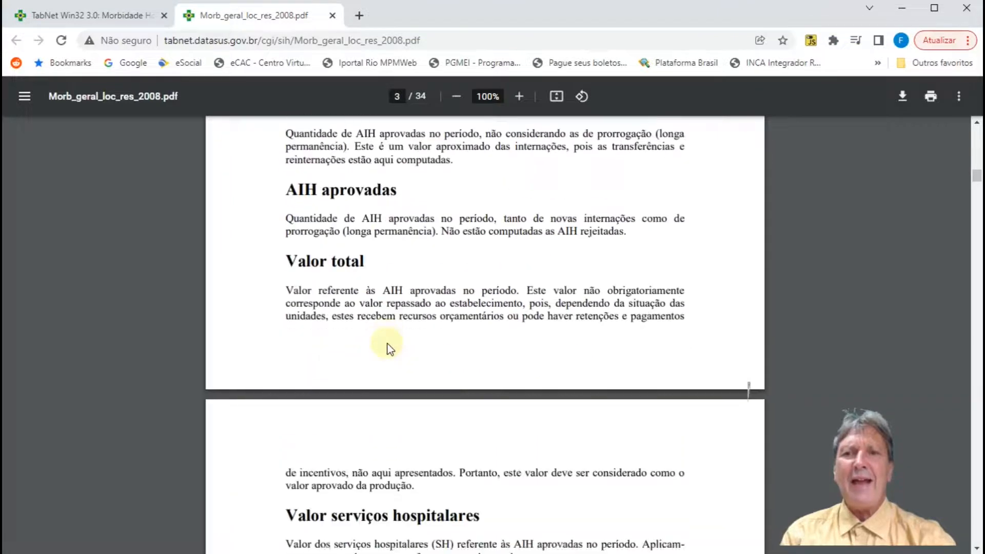
pyautogui.scroll(-7, 388, 346)
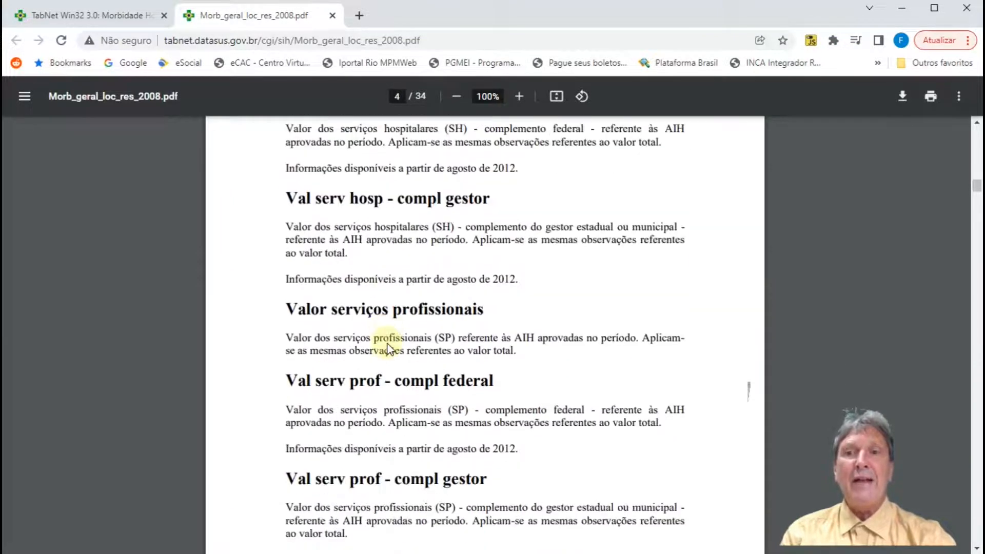
pyautogui.scroll(-3, 389, 348)
pyautogui.scroll(-2, 389, 347)
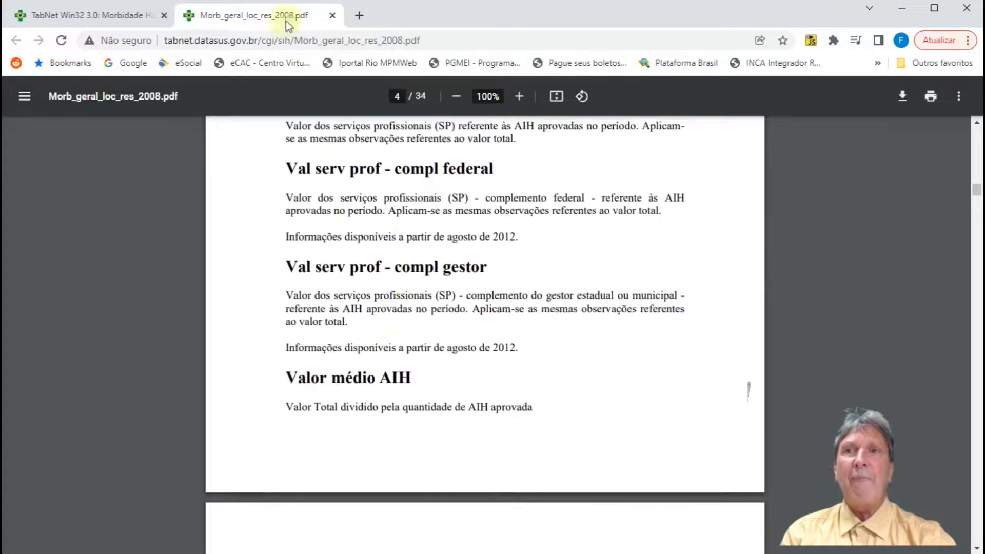
pyautogui.click(100, 23)
pyautogui.scroll(5, 176, 272)
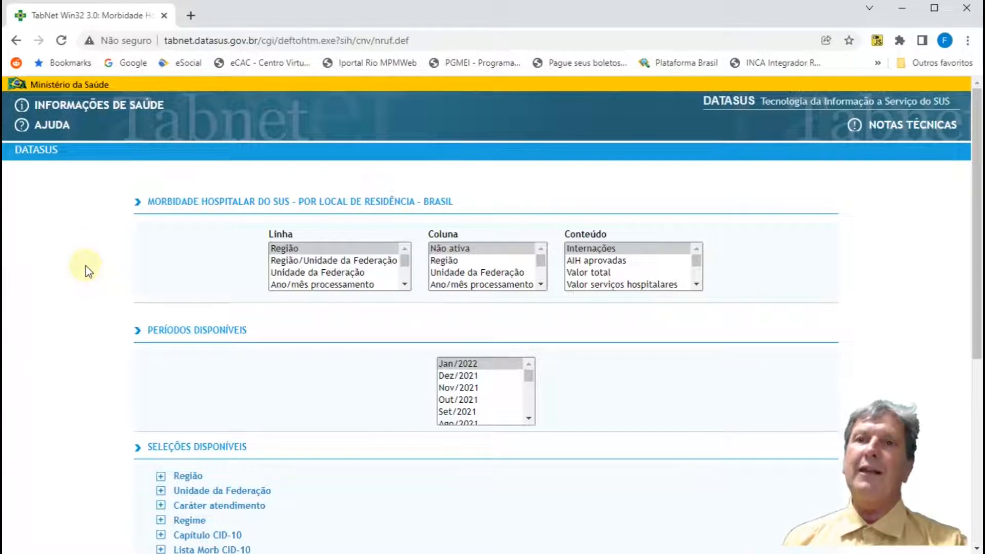
# Step: Try Unidade da Federação in Linha with Região in Coluna and Internações as Conteúdo, and reset Coluna to Não ativa
pyautogui.click(334, 272)
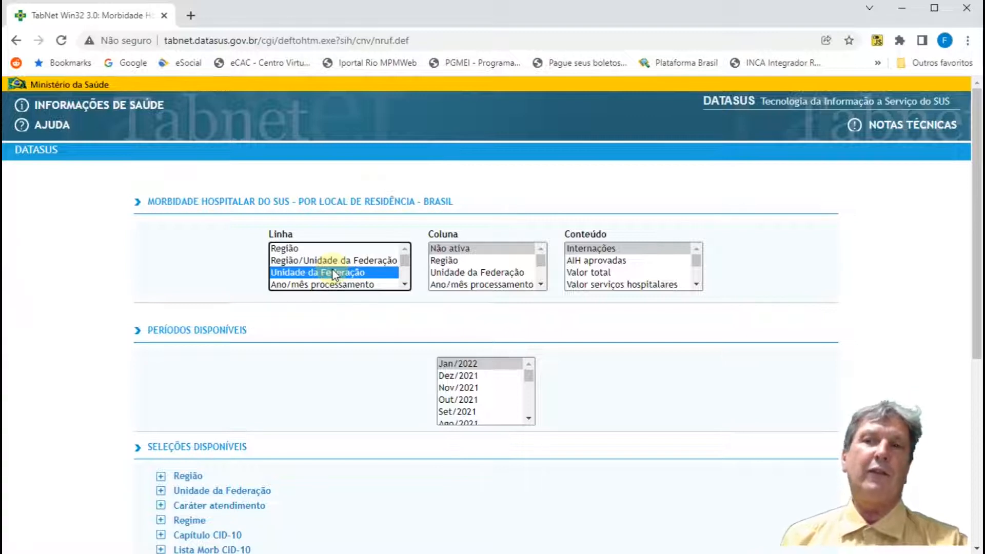
pyautogui.click(442, 261)
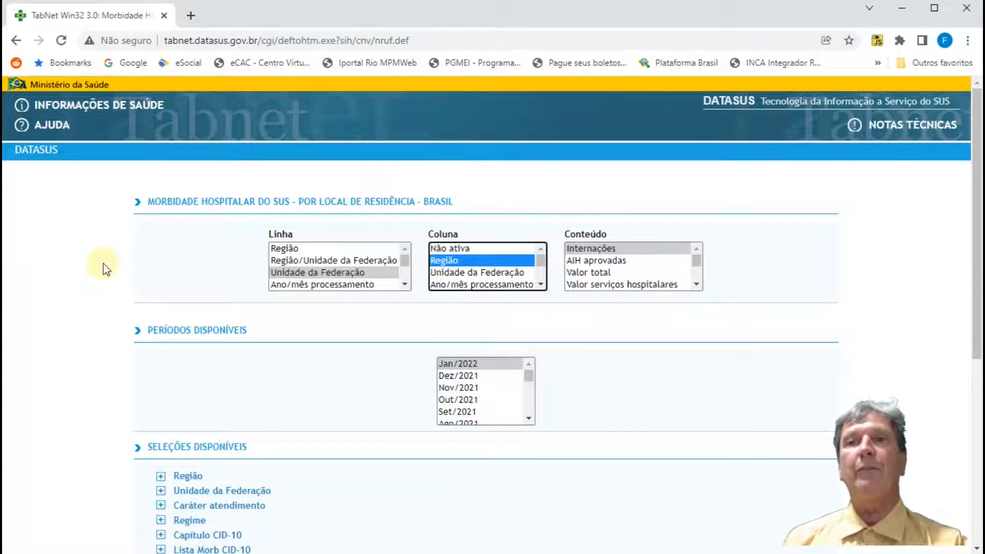
pyautogui.click(620, 249)
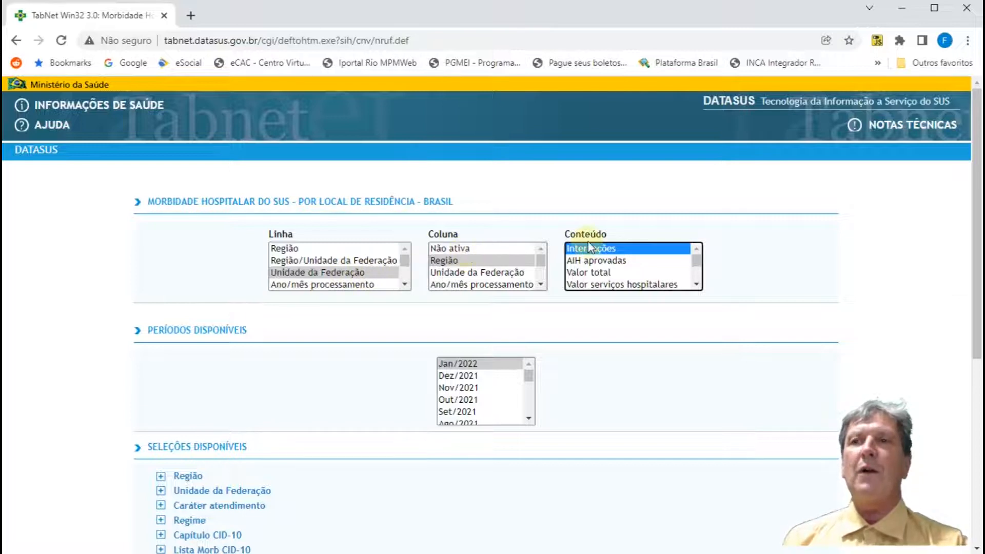
pyautogui.click(442, 249)
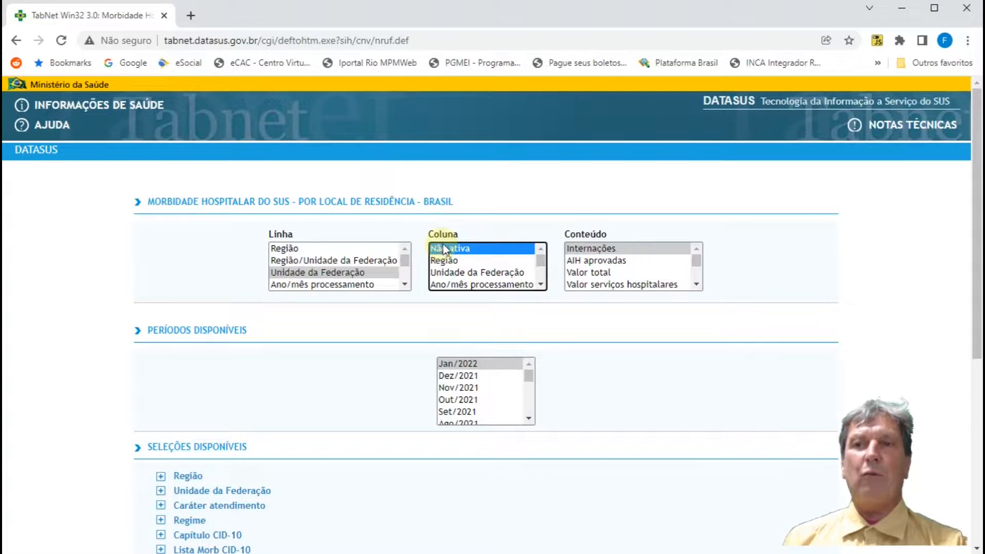
# Step: Set Linha to Região/Unidade da Federação, with Não ativa in Coluna and Internações in Conteúdo
pyautogui.click(285, 263)
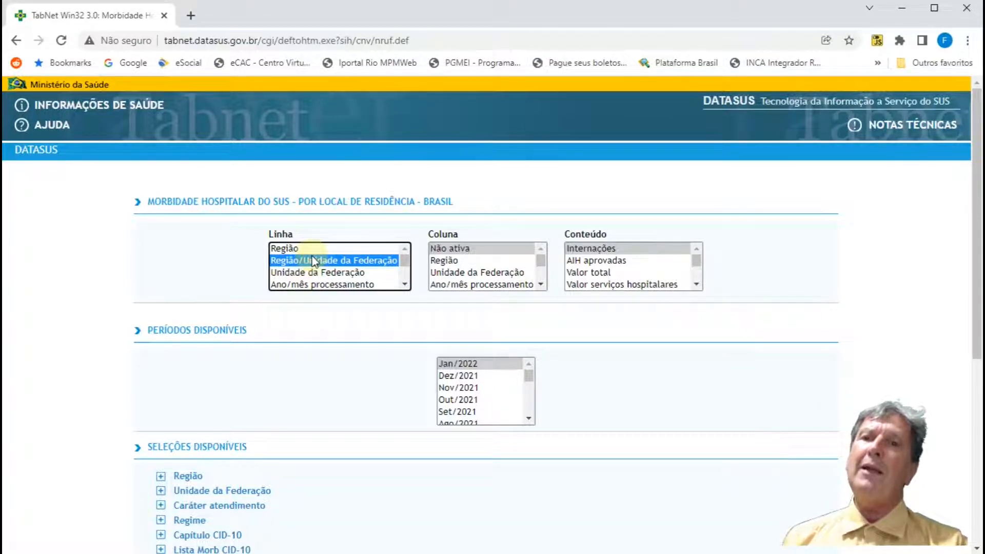
pyautogui.click(481, 250)
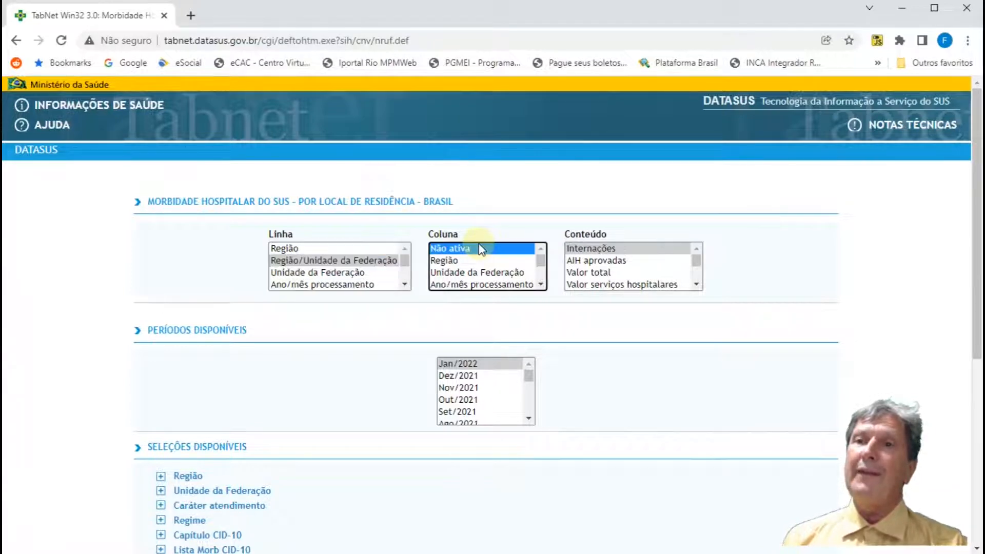
pyautogui.click(609, 250)
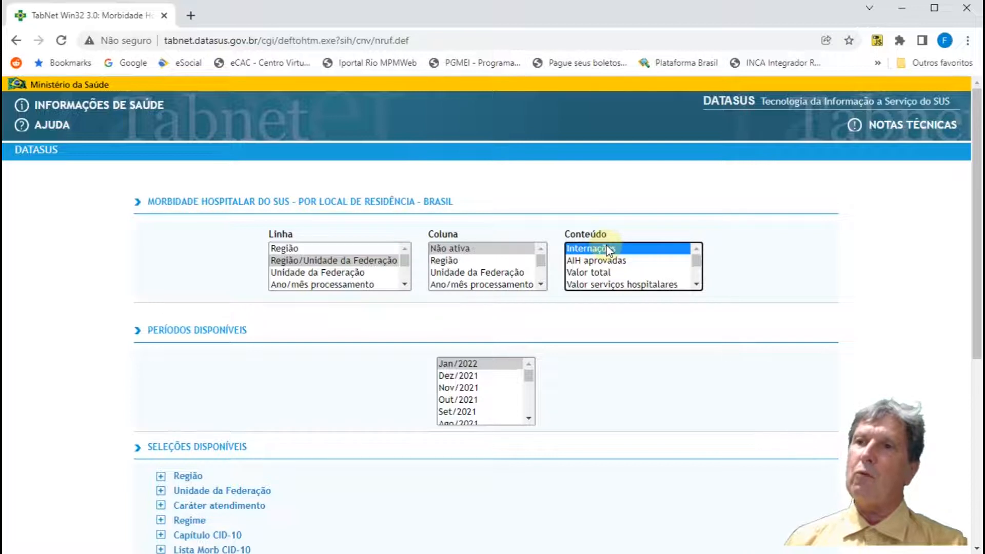
# Step: Try different multiple selections of Internações, AIH aprovadas and Valor total in Conteúdo, ending with Internações and Valor total
pyautogui.keyDown('ctrl'); pyautogui.click(599, 261); pyautogui.keyUp('ctrl')
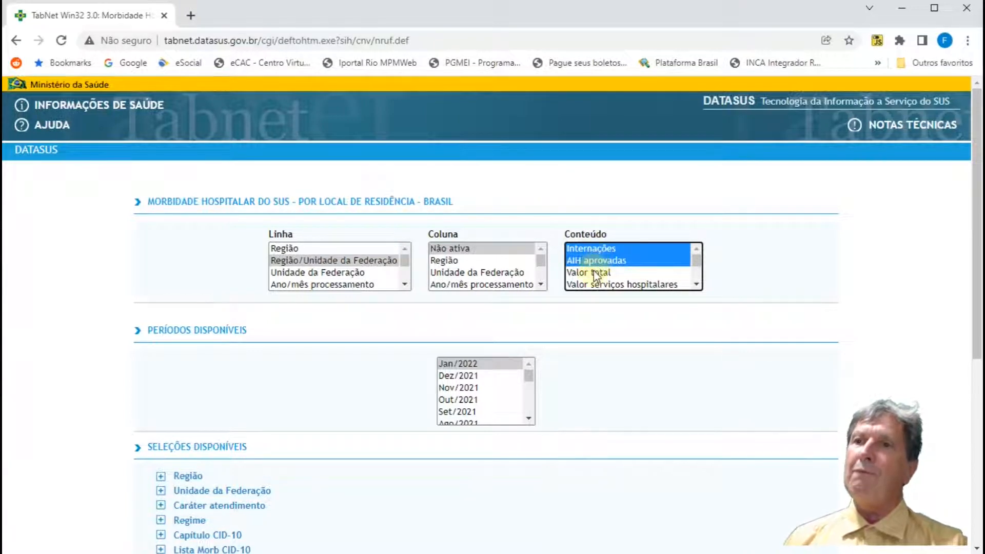
pyautogui.keyDown('ctrl'); pyautogui.click(594, 273); pyautogui.keyUp('ctrl')
pyautogui.keyDown('ctrl'); pyautogui.click(592, 254); pyautogui.keyUp('ctrl')
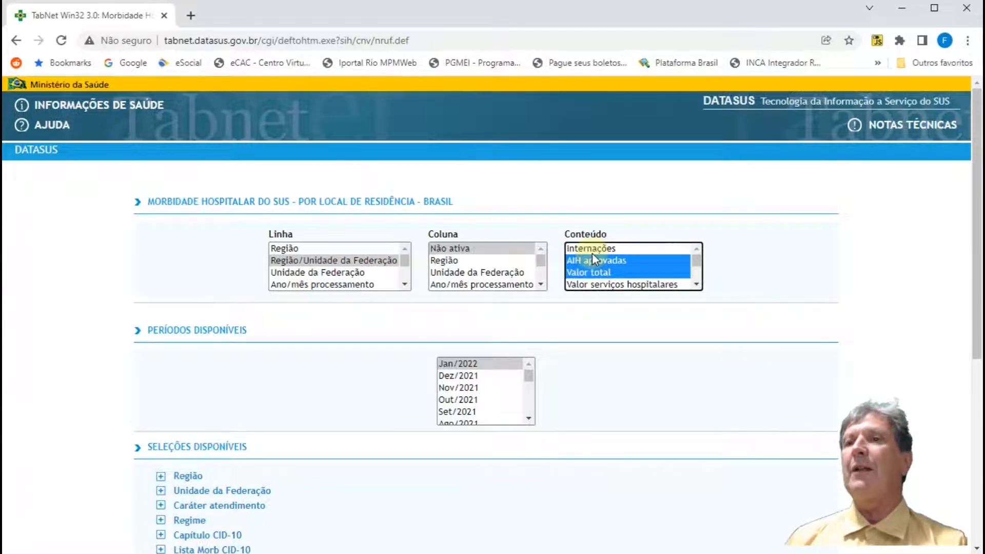
pyautogui.keyDown('ctrl'); pyautogui.click(590, 246); pyautogui.keyUp('ctrl')
pyautogui.keyDown('ctrl'); pyautogui.click(589, 261); pyautogui.keyUp('ctrl')
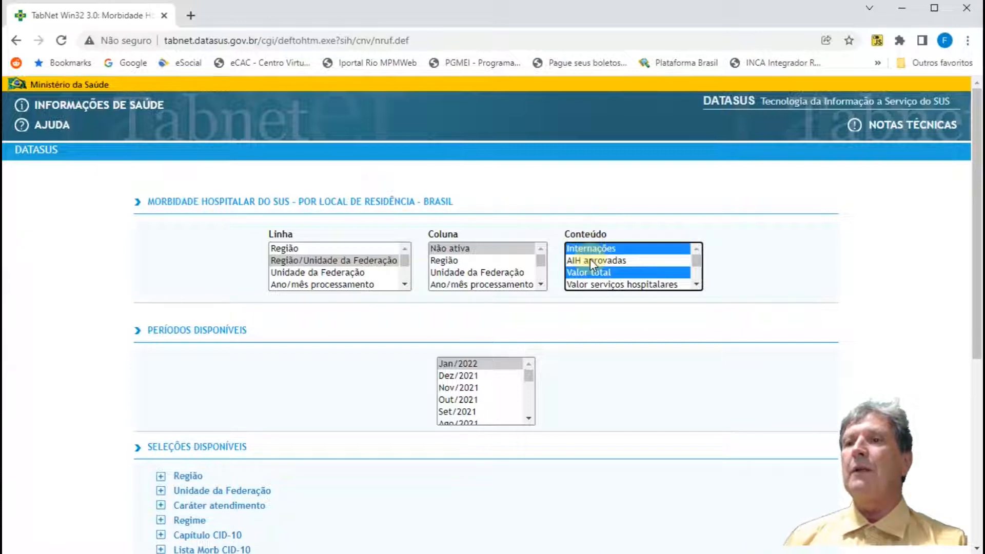
# Step: Select the consecutive Conteúdo items from Internações through Valor serviços hospitalares
pyautogui.click(581, 250)
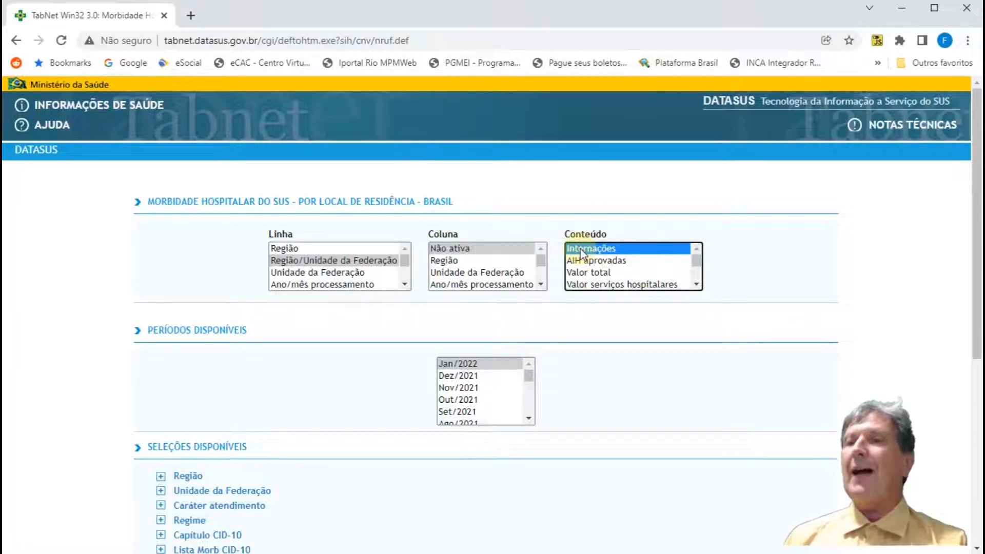
pyautogui.keyDown('shift'); pyautogui.click(585, 285); pyautogui.keyUp('shift')
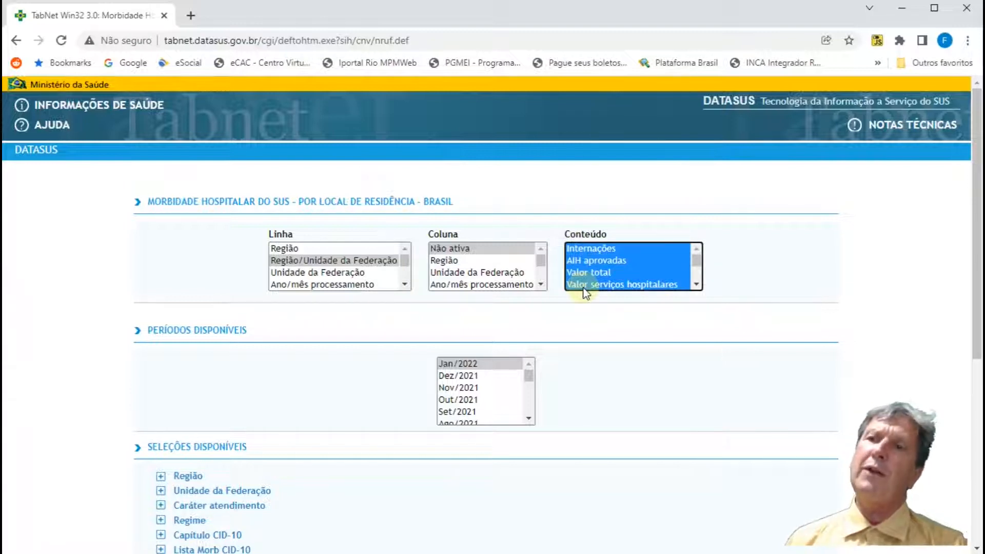
# Step: Select only Internações, Valor total and Valor serviços hospitalares in Conteúdo, and set Linha to Unidade da Federação
pyautogui.click(585, 250)
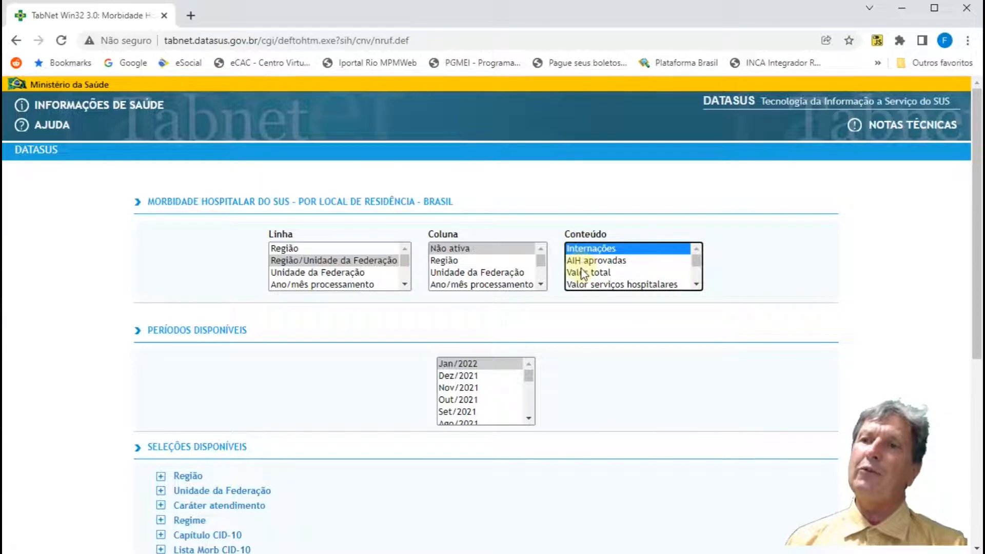
pyautogui.keyDown('ctrl'); pyautogui.click(585, 273); pyautogui.keyUp('ctrl')
pyautogui.keyDown('ctrl'); pyautogui.click(582, 285); pyautogui.keyUp('ctrl')
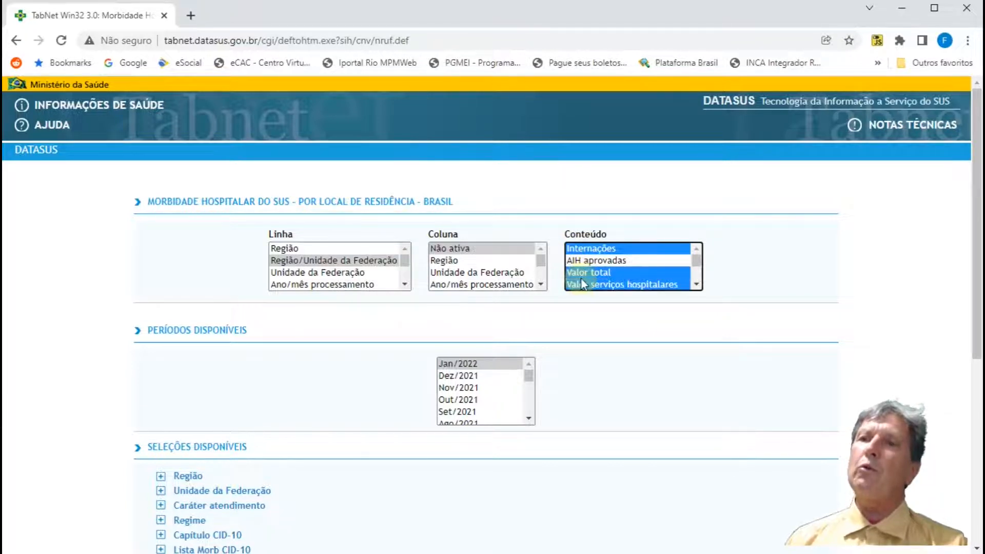
pyautogui.keyDown('ctrl'); pyautogui.click(581, 272); pyautogui.keyUp('ctrl')
pyautogui.keyDown('ctrl'); pyautogui.click(580, 272); pyautogui.keyUp('ctrl')
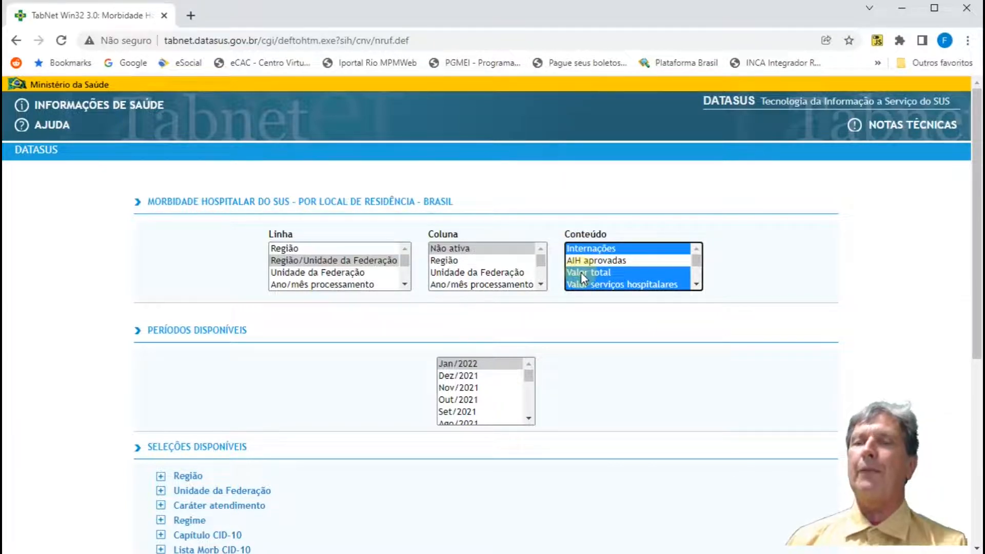
pyautogui.click(277, 272)
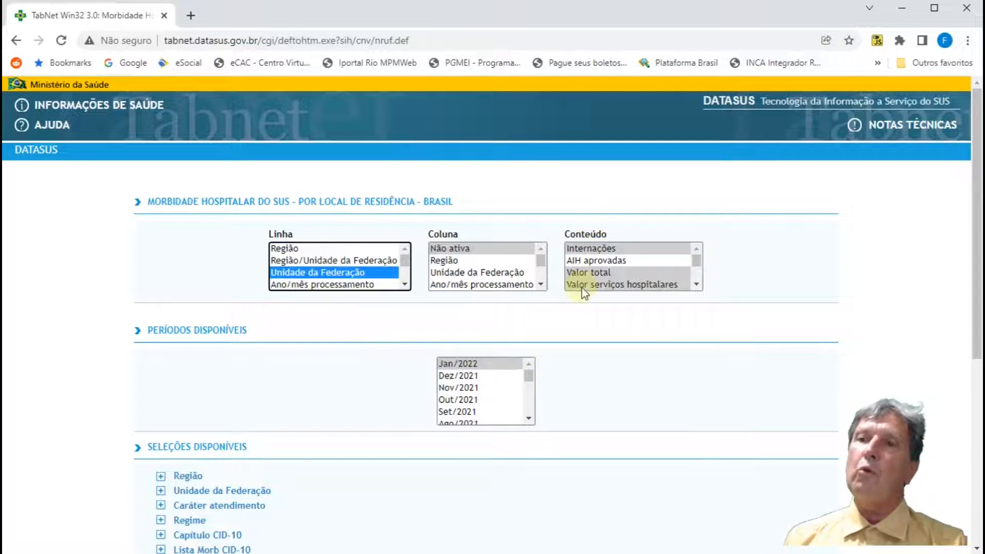
# Step: Select the consecutive periods from Jan/2022 back to Set/2021
pyautogui.click(501, 365)
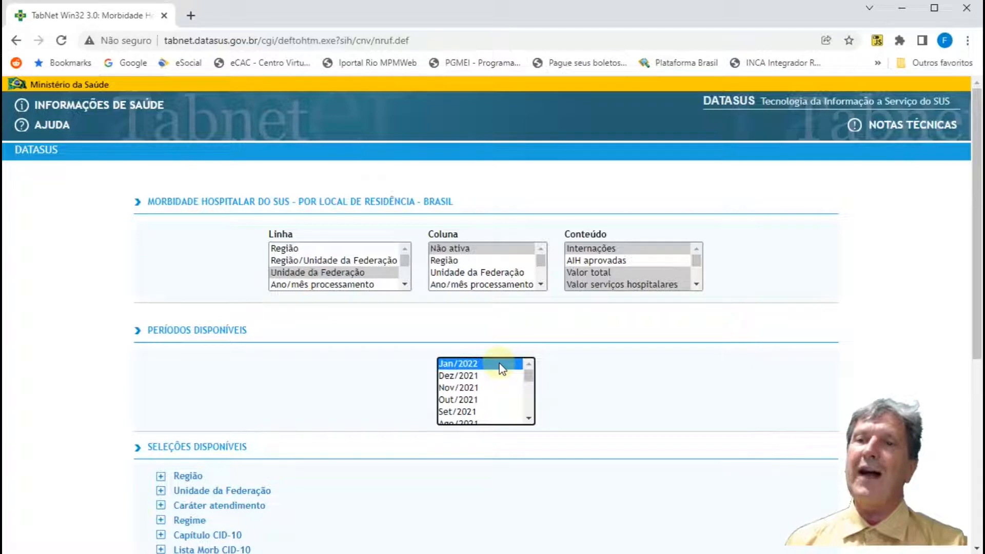
pyautogui.keyDown('shift'); pyautogui.click(466, 416); pyautogui.keyUp('shift')
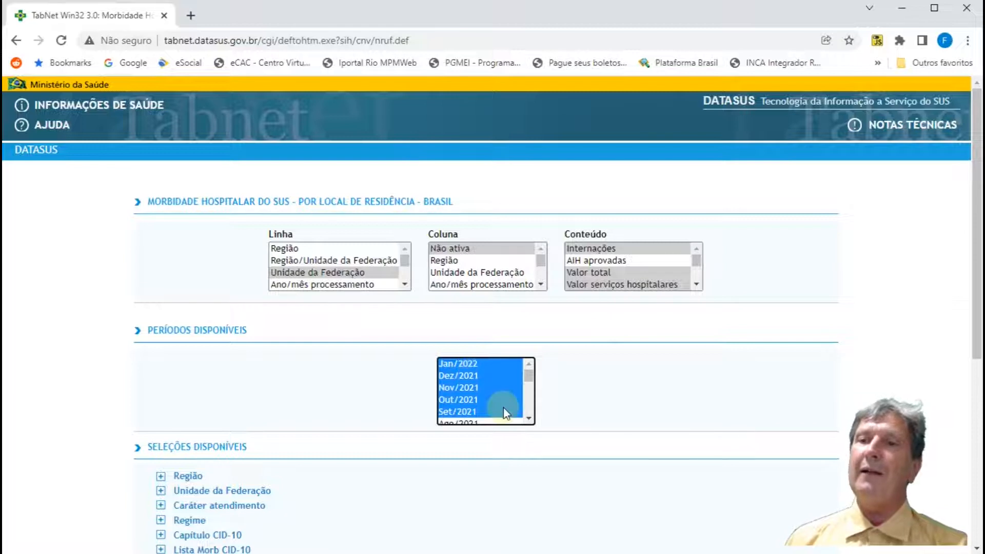
# Step: Select all months of 2021 as the query period, starting at Dez/2021 and extending the range to Jan/2021
pyautogui.click(479, 376)
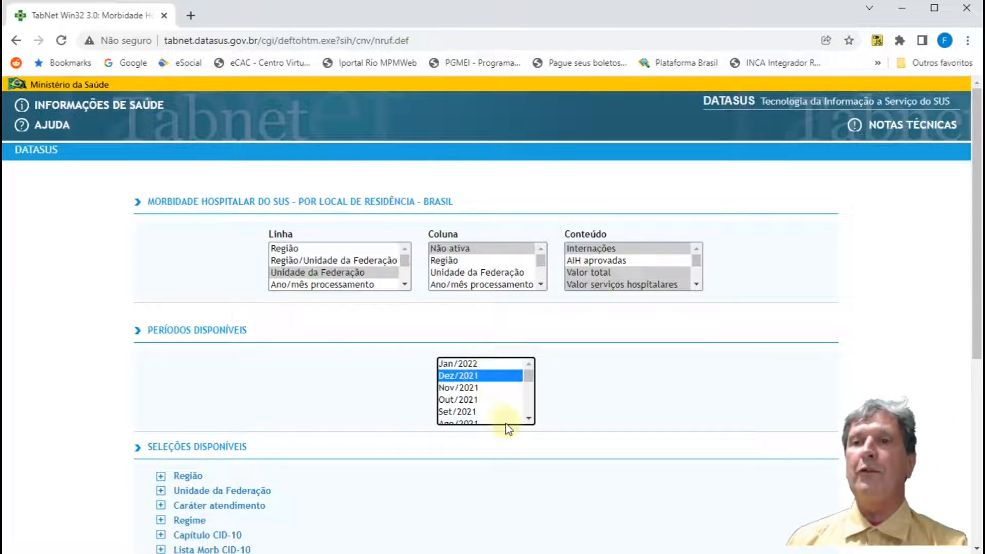
pyautogui.click(525, 418)
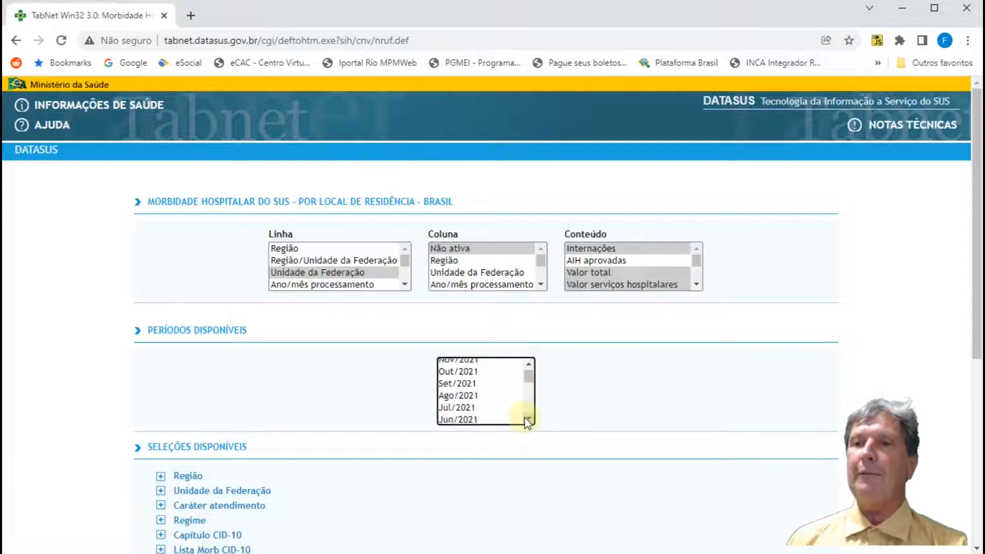
pyautogui.click(525, 418)
pyautogui.click(526, 418)
pyautogui.click(527, 419)
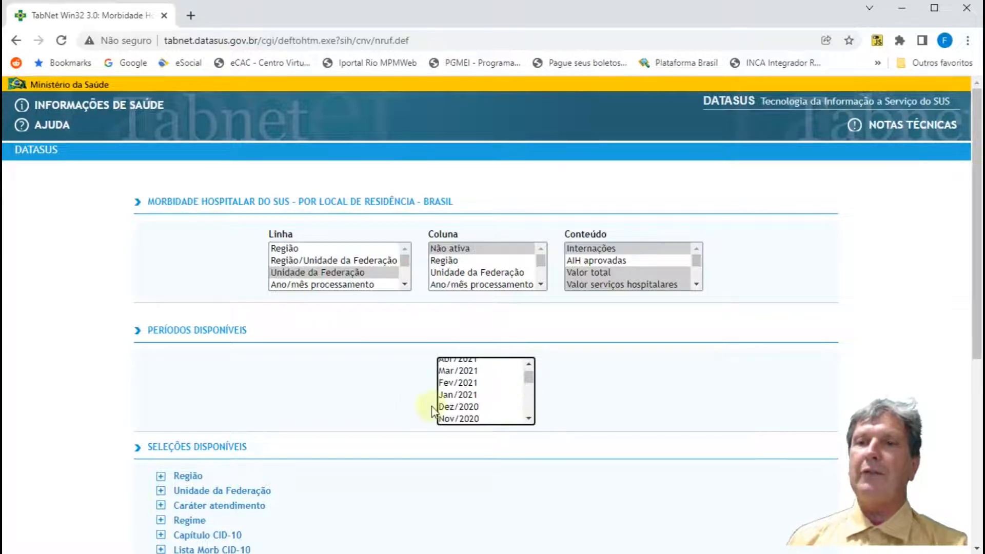
pyautogui.keyDown('shift'); pyautogui.click(461, 394); pyautogui.keyUp('shift')
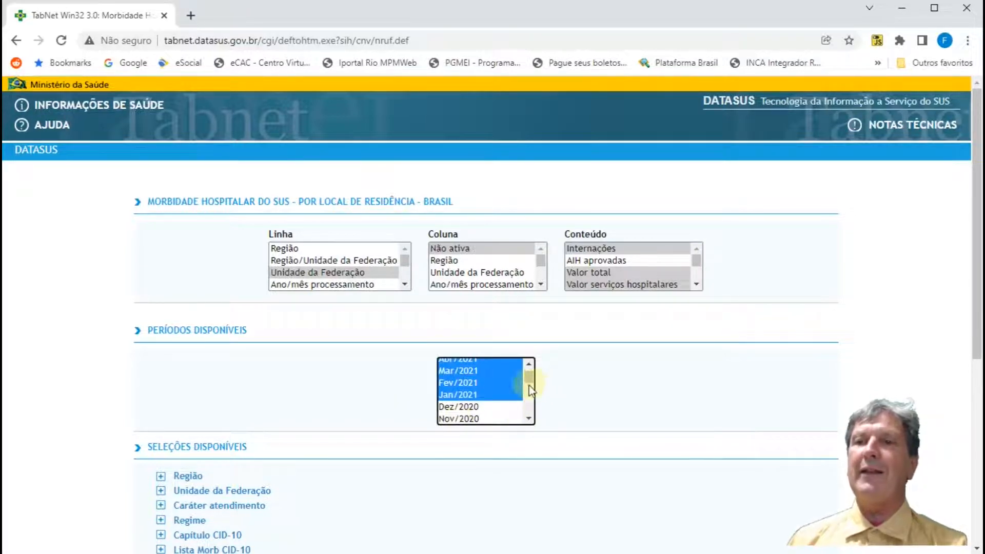
# Step: Reselect the 2021 months in reverse, from Jan/2021 up to Dez/2021, and bring the available filters into view
pyautogui.click(475, 395)
pyautogui.scroll(3, 475, 398)
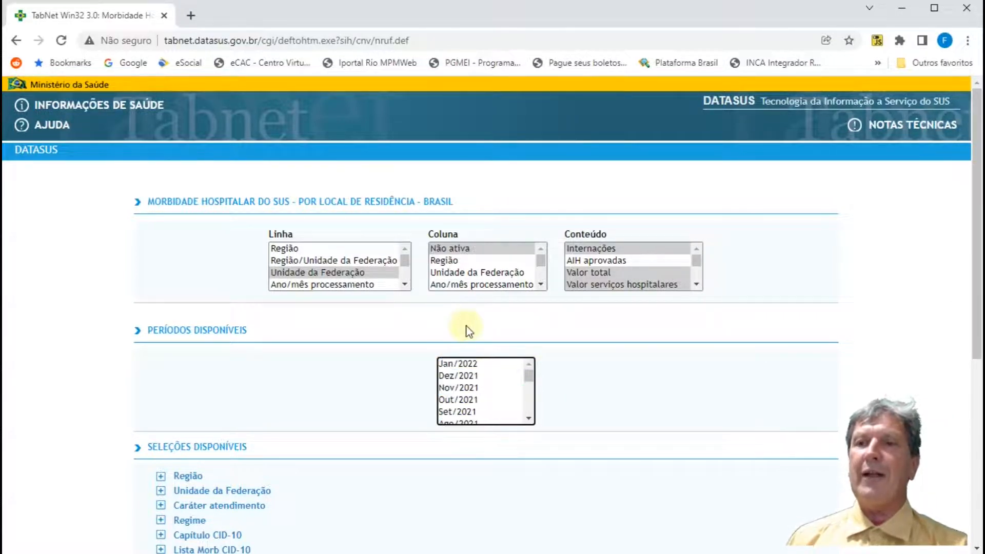
pyautogui.keyDown('shift'); pyautogui.click(465, 377); pyautogui.keyUp('shift')
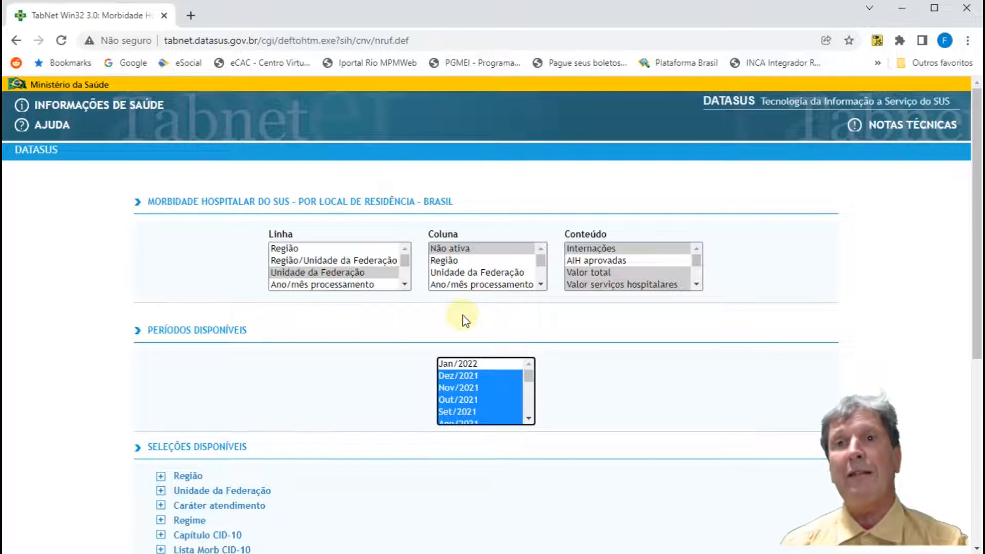
pyautogui.scroll(-4, 160, 378)
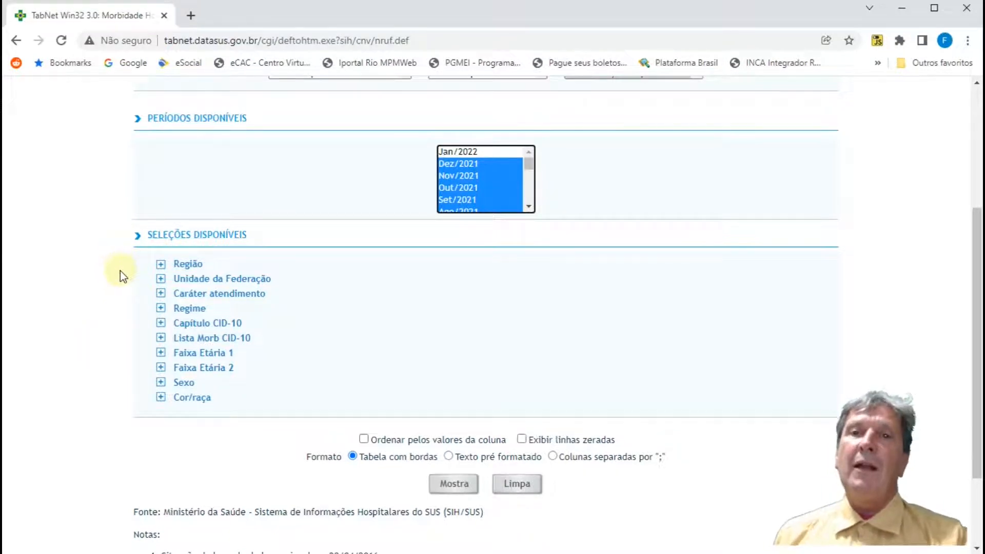
# Step: Examine the categories offered by the Região and Unidade da Federação filters and compare them with the Linha options
pyautogui.scroll(1, 120, 274)
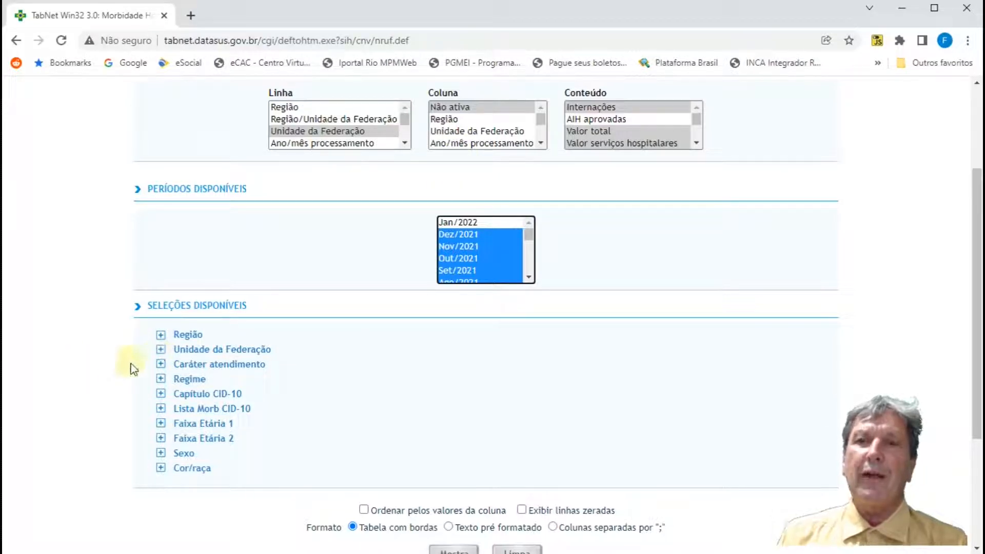
pyautogui.click(161, 336)
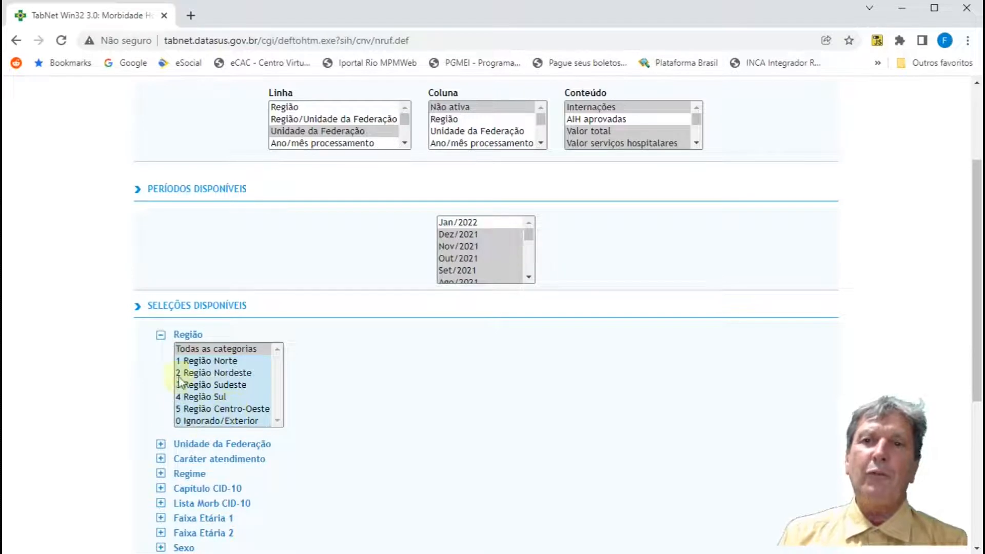
pyautogui.click(160, 338)
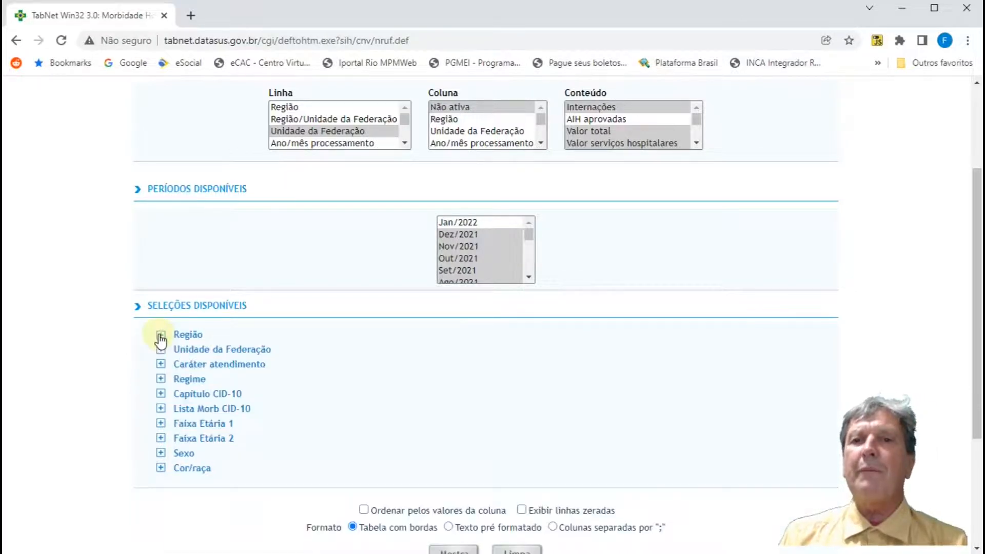
pyautogui.click(161, 349)
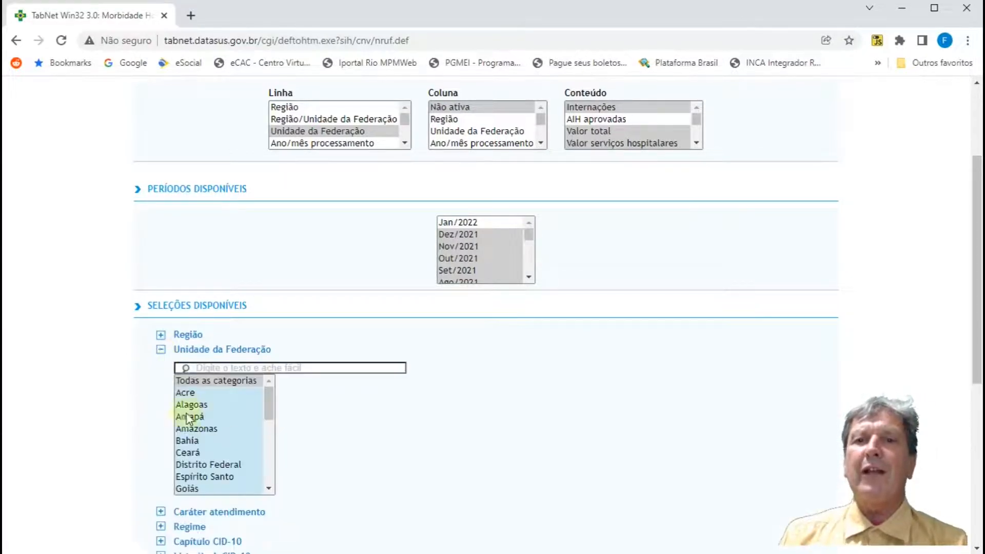
pyautogui.click(161, 351)
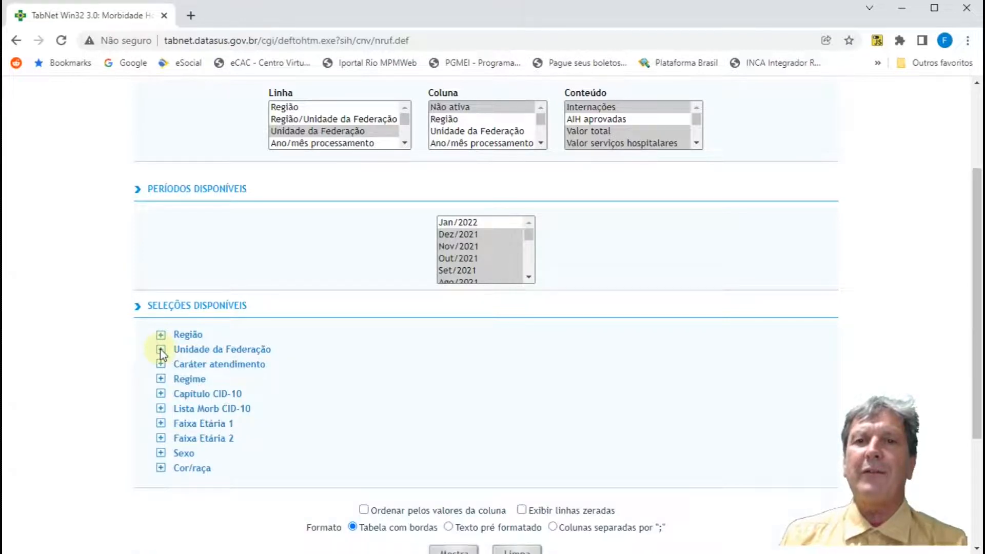
pyautogui.click(161, 351)
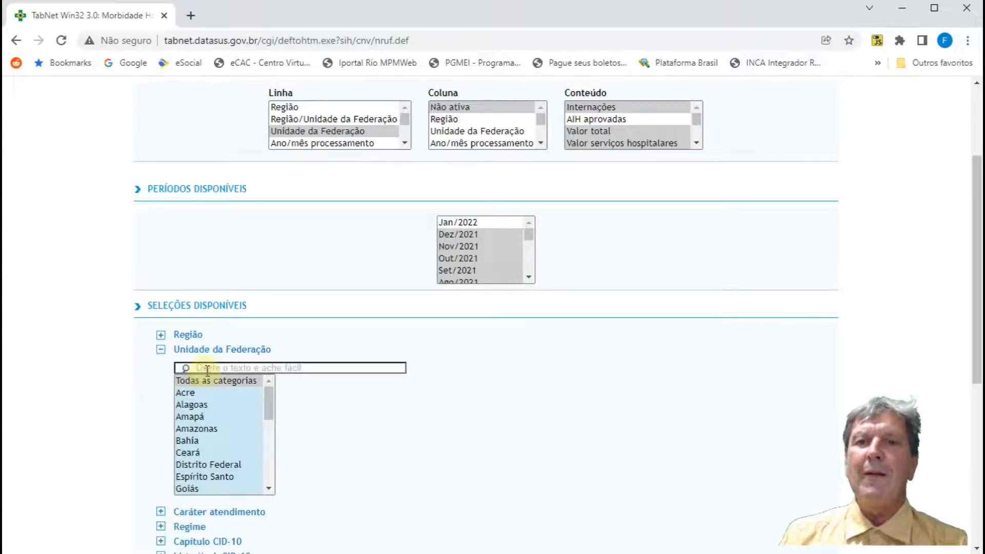
pyautogui.click(161, 351)
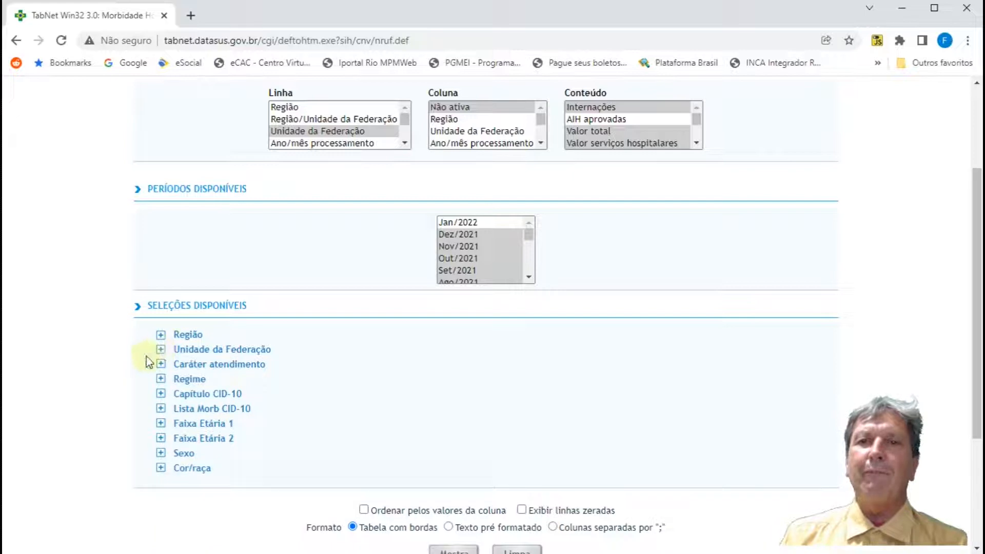
pyautogui.scroll(1, 307, 159)
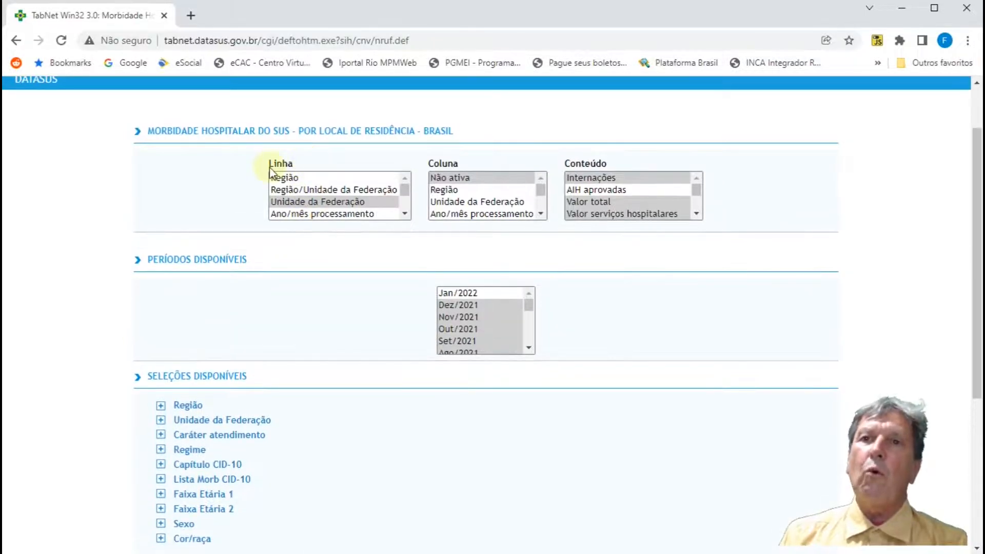
pyautogui.scroll(-1, 154, 384)
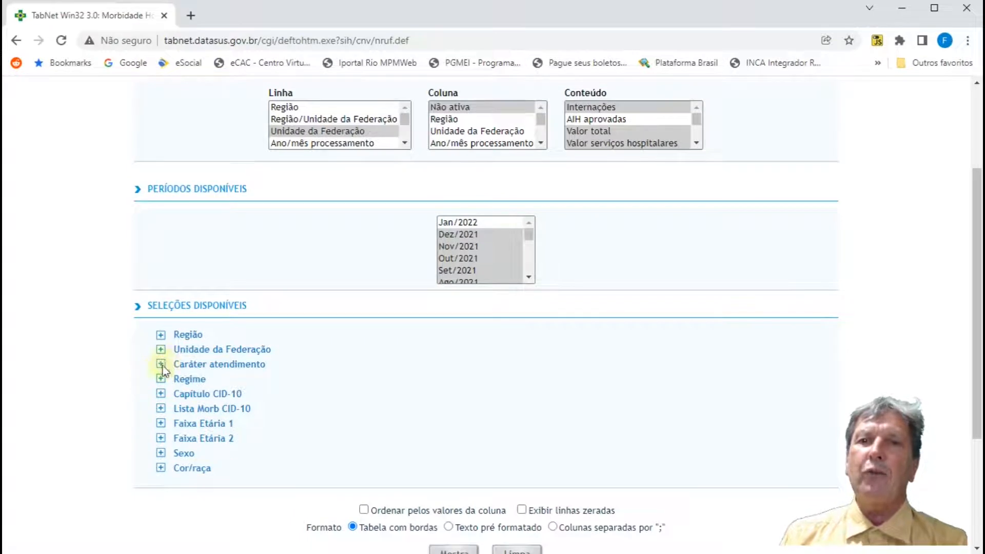
# Step: Search the Capítulo CID-10 filter for "men" and bring its full category list into view
pyautogui.click(160, 394)
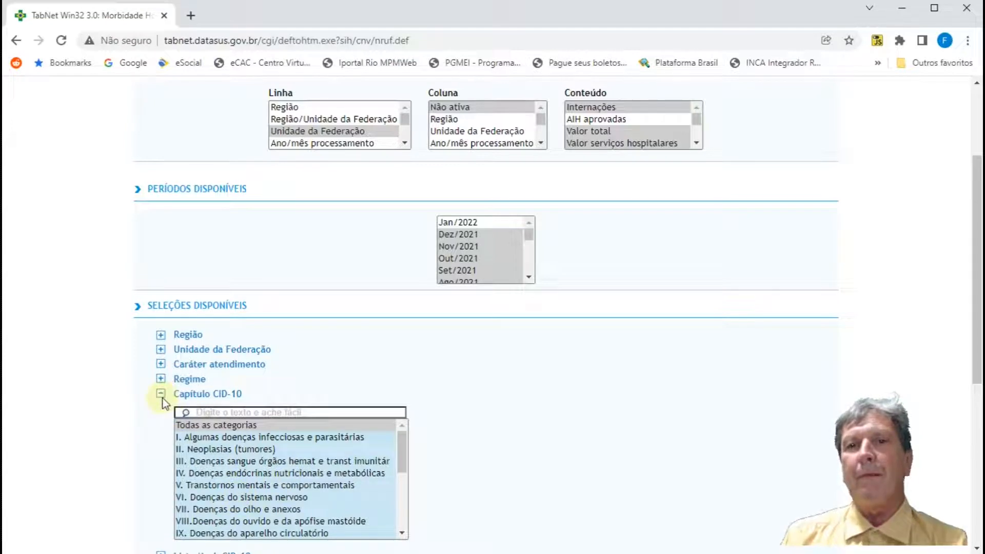
pyautogui.click(195, 412)
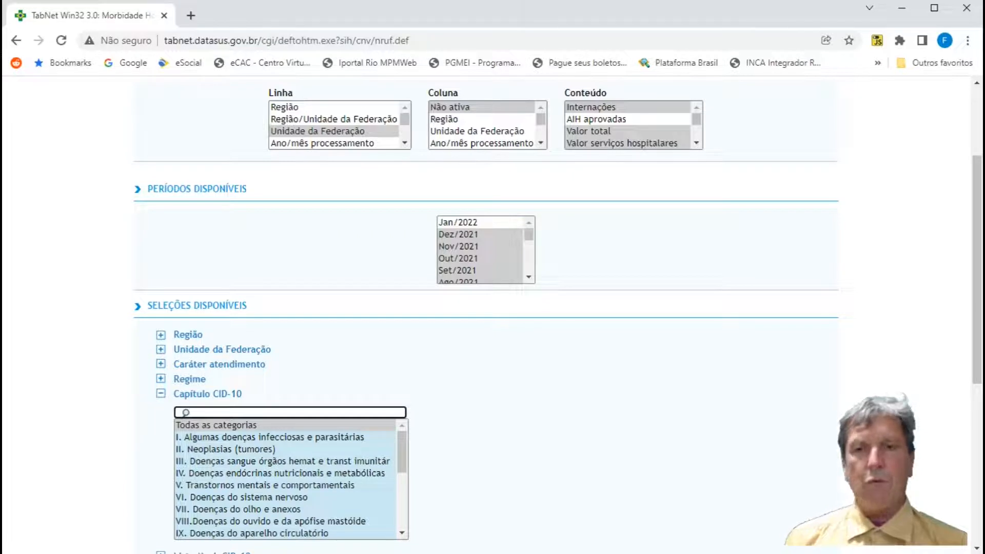
pyautogui.write('men')
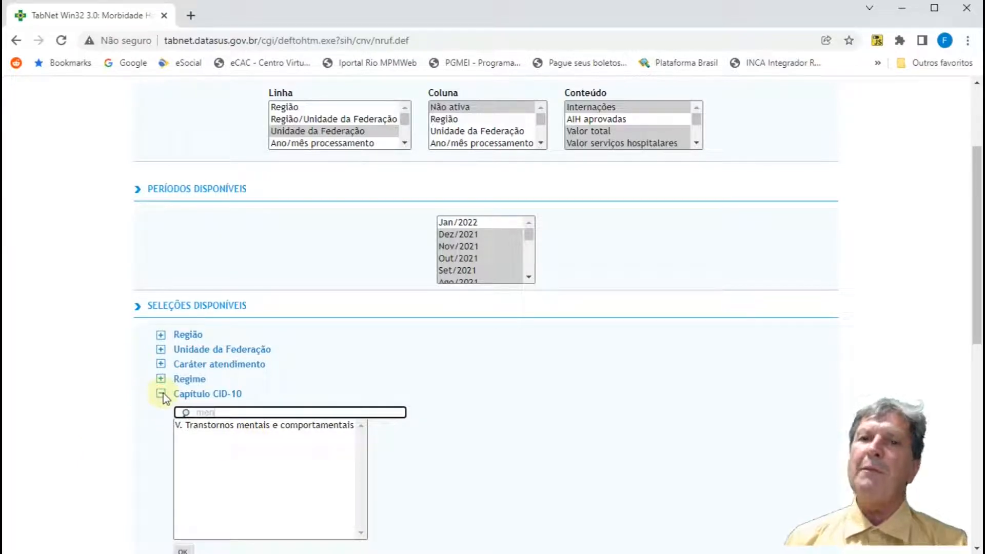
pyautogui.scroll(-4, 146, 408)
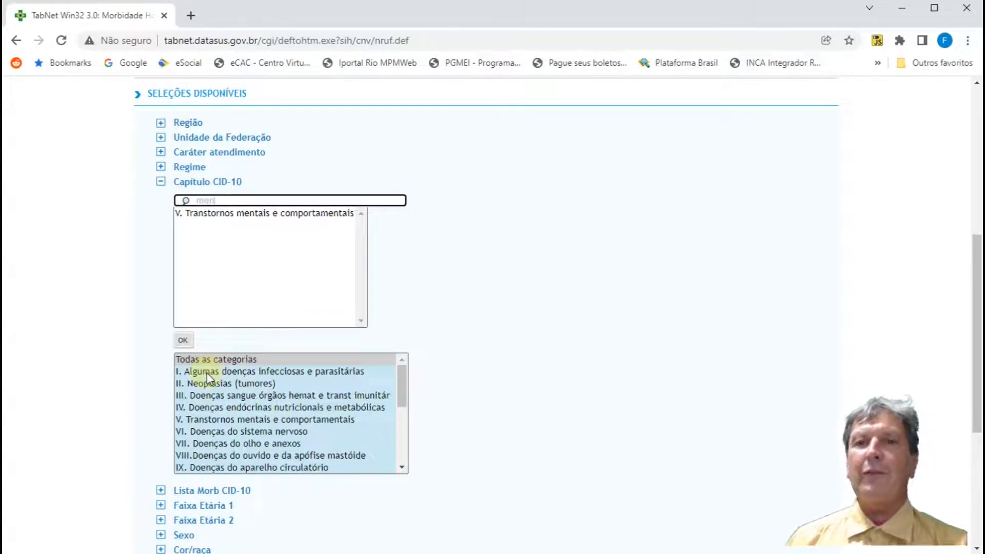
# Step: Try selecting Capítulo CID-10 chapters I–II and II–VI, restore Todas as categorias, and collapse the filter
pyautogui.click(207, 374)
pyautogui.keyDown('ctrl'); pyautogui.click(210, 382); pyautogui.keyUp('ctrl')
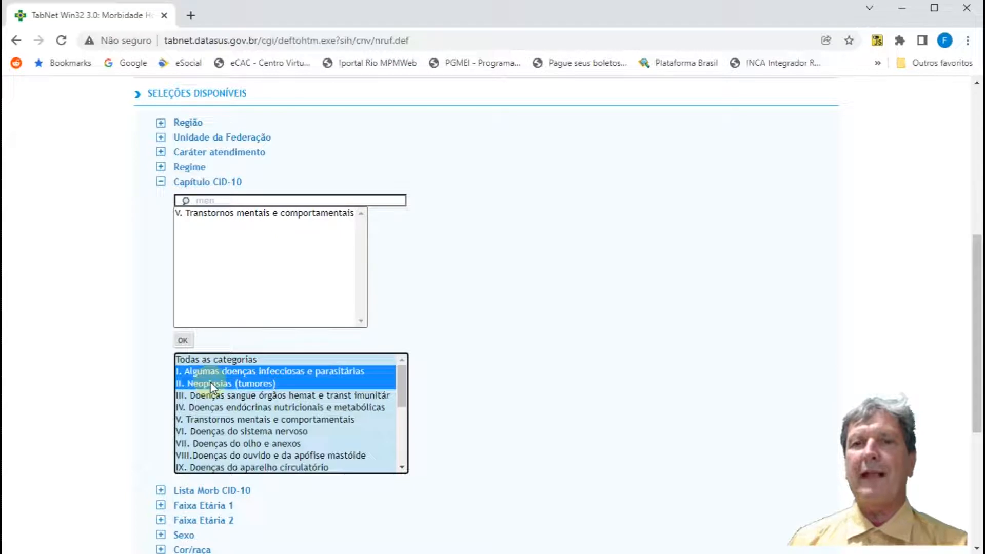
pyautogui.keyDown('shift'); pyautogui.click(217, 426); pyautogui.keyUp('shift')
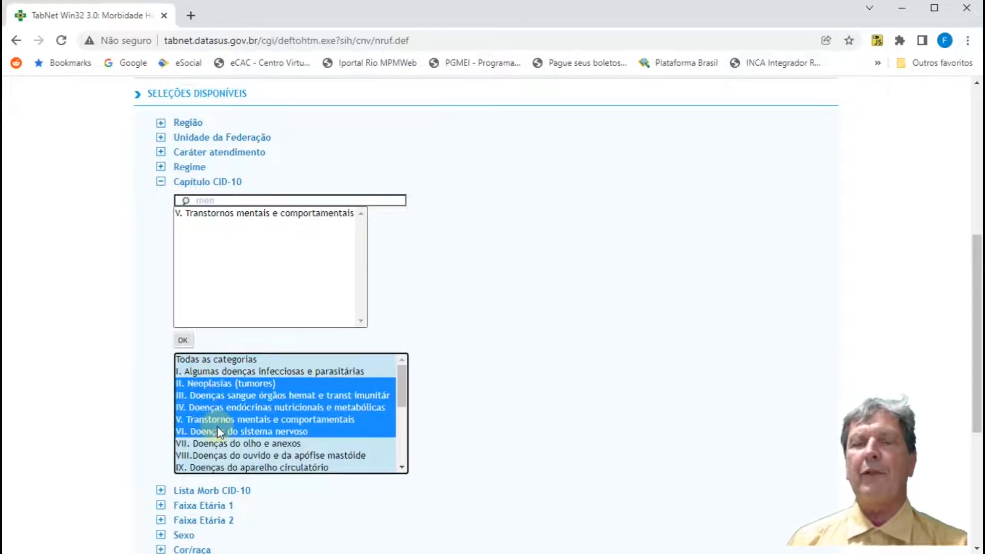
pyautogui.click(203, 361)
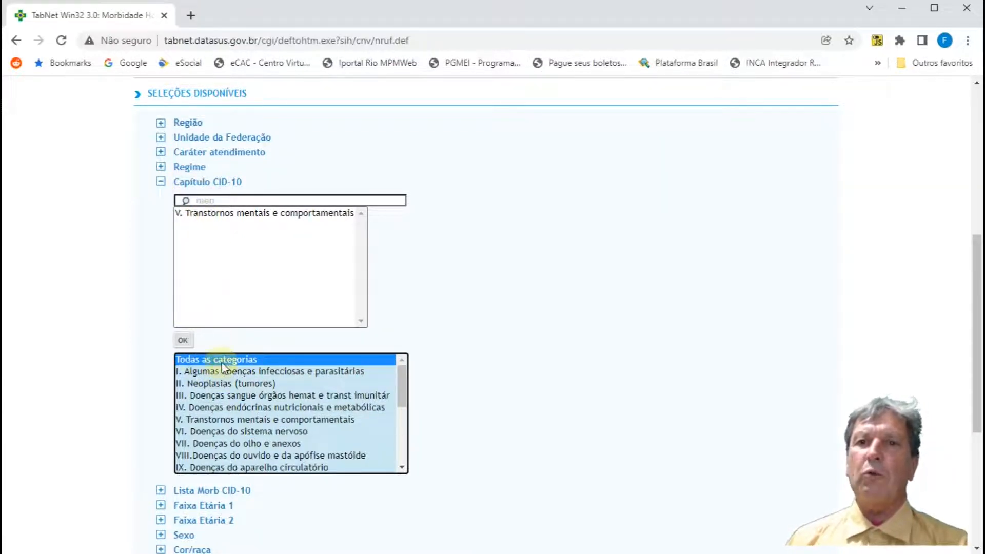
pyautogui.click(164, 180)
# Step: Search the Lista Morb CID-10 filter for "tu" and select Tuberculose pulmonar
pyautogui.click(160, 229)
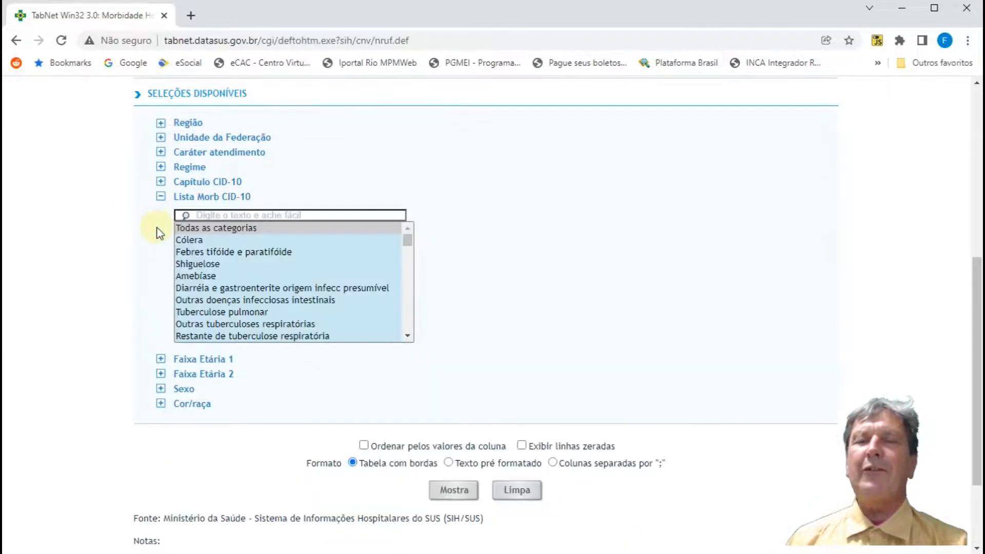
pyautogui.click(214, 216)
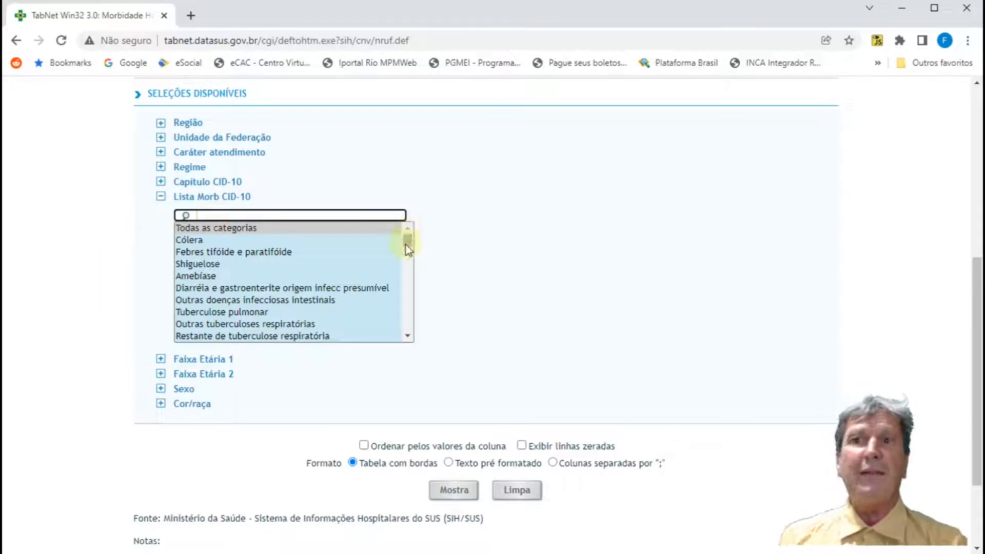
pyautogui.moveTo(405, 245)
pyautogui.mouseDown()
pyautogui.moveTo(405, 340)
pyautogui.moveTo(397, 236)
pyautogui.mouseUp()
pyautogui.click(341, 215)
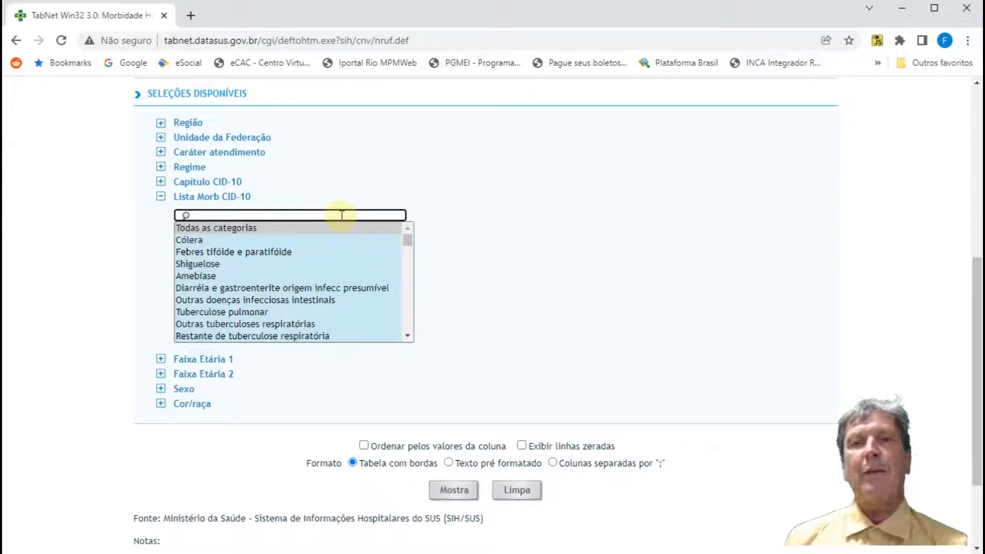
pyautogui.write('tu')
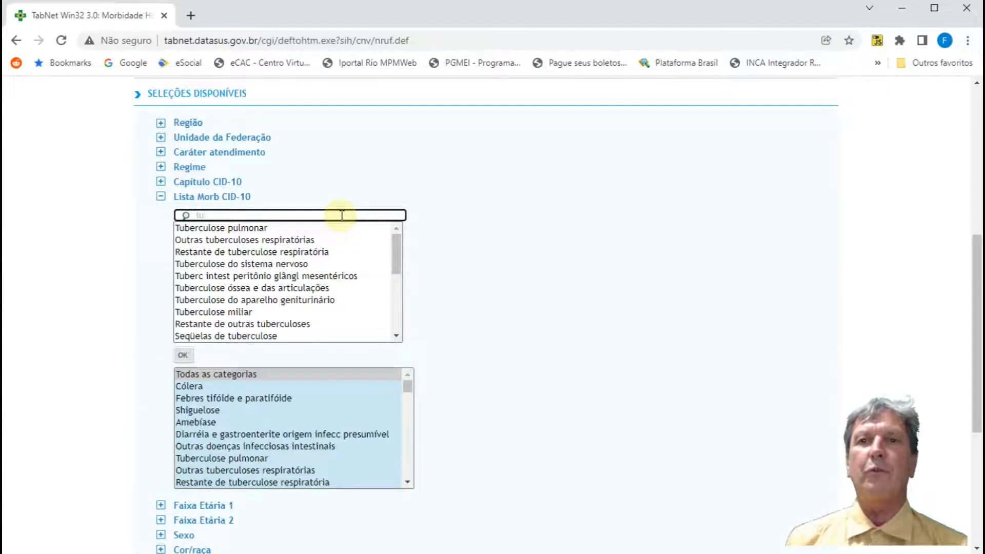
pyautogui.click(227, 227)
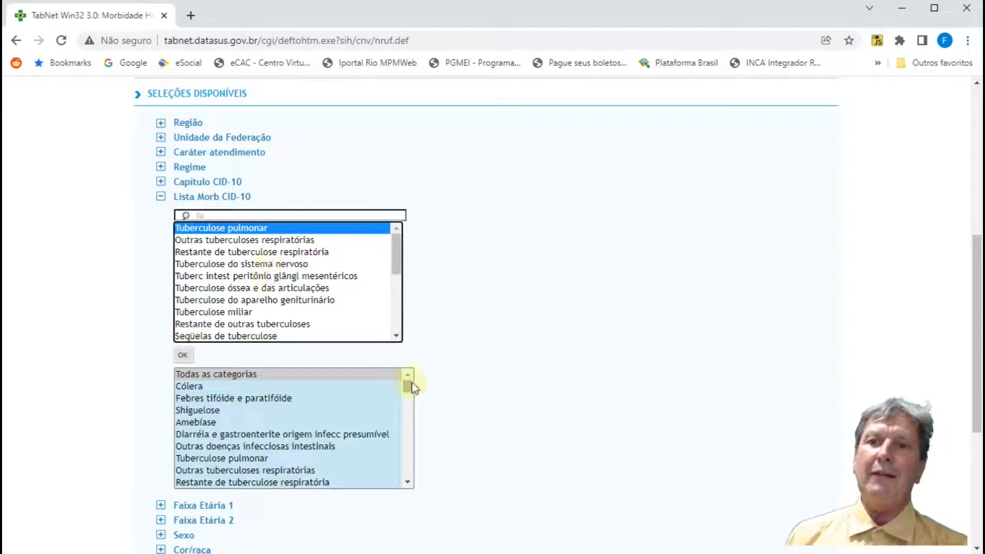
pyautogui.press('Return')
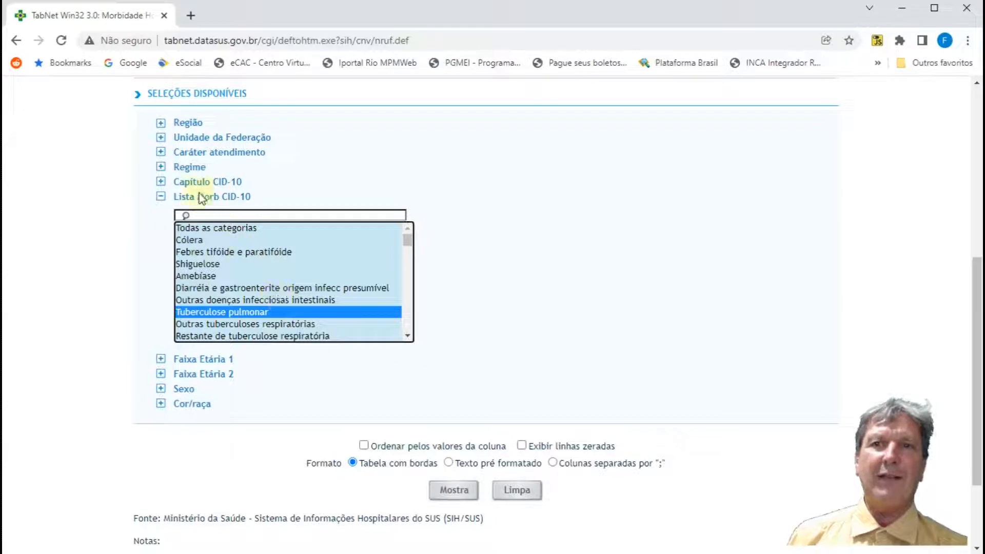
# Step: Reopen the Lista Morb CID-10 filter, search for "dia", and pick Diabetes mellitus among the matches
pyautogui.click(161, 196)
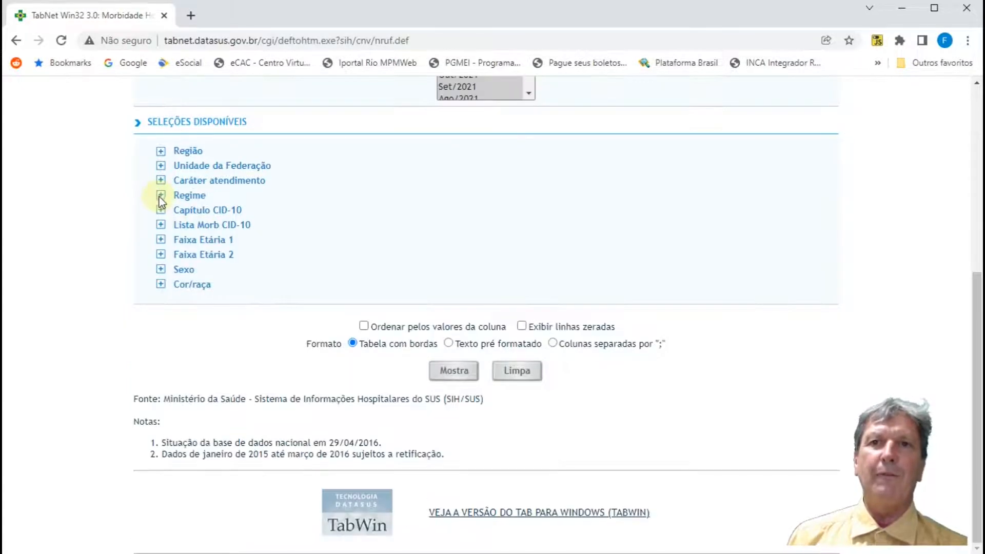
pyautogui.click(160, 224)
pyautogui.click(202, 215)
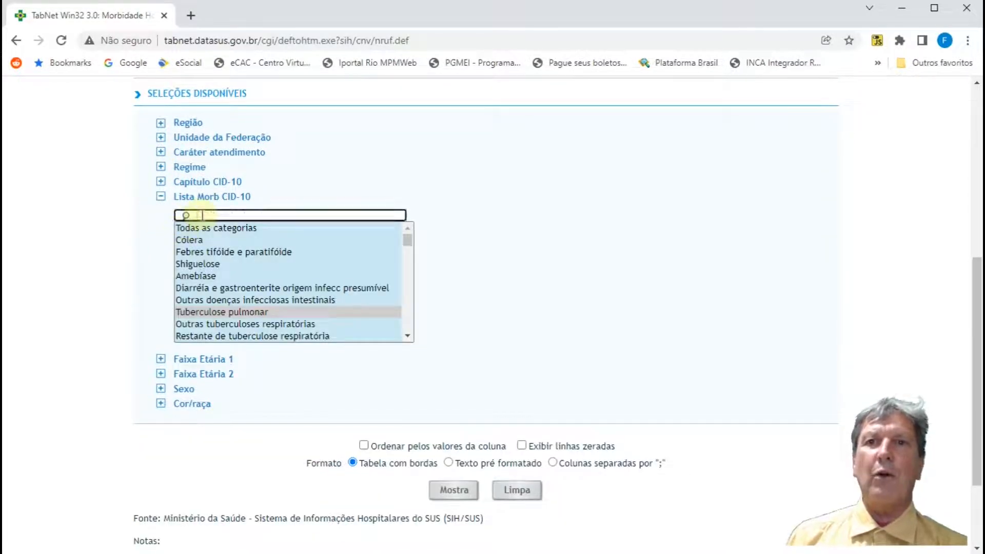
pyautogui.write('dia')
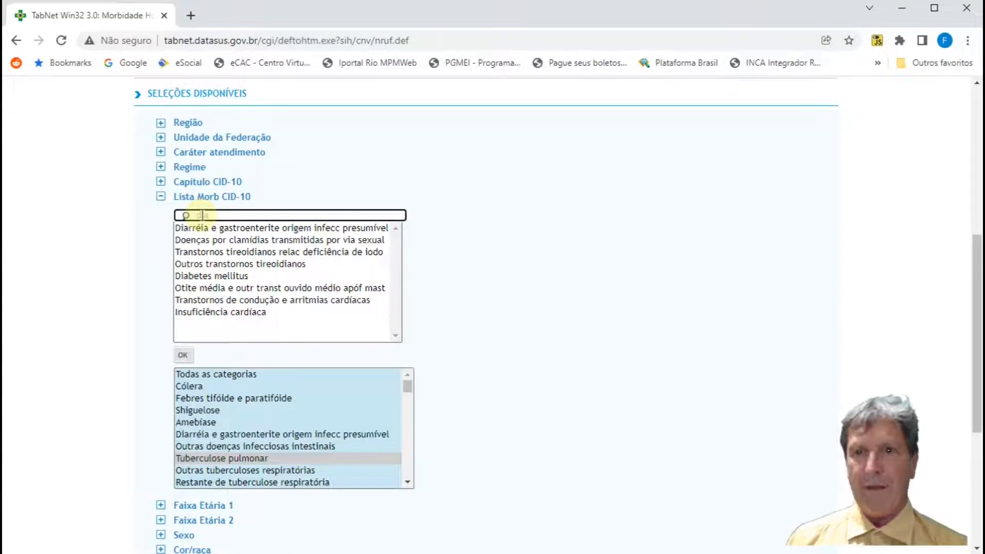
pyautogui.click(188, 276)
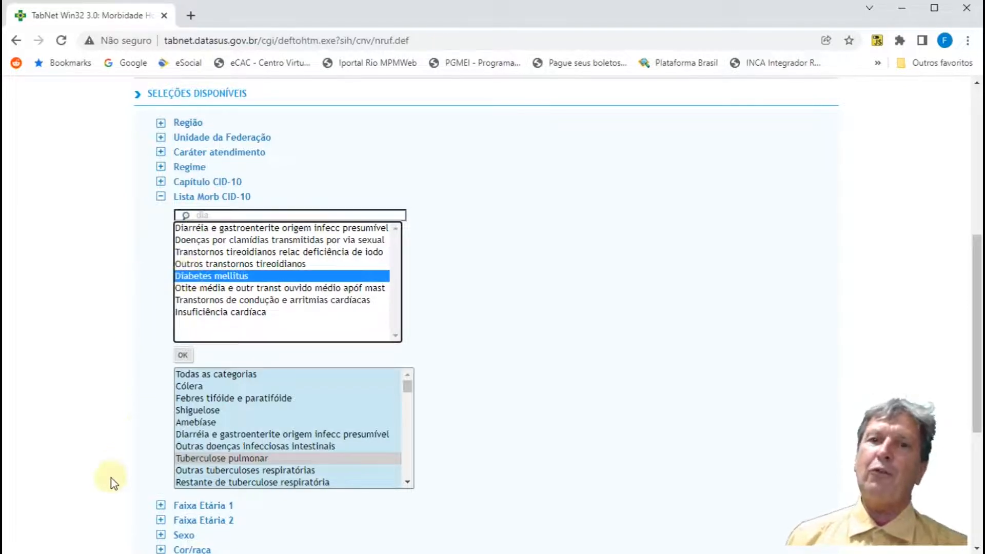
pyautogui.click(410, 376)
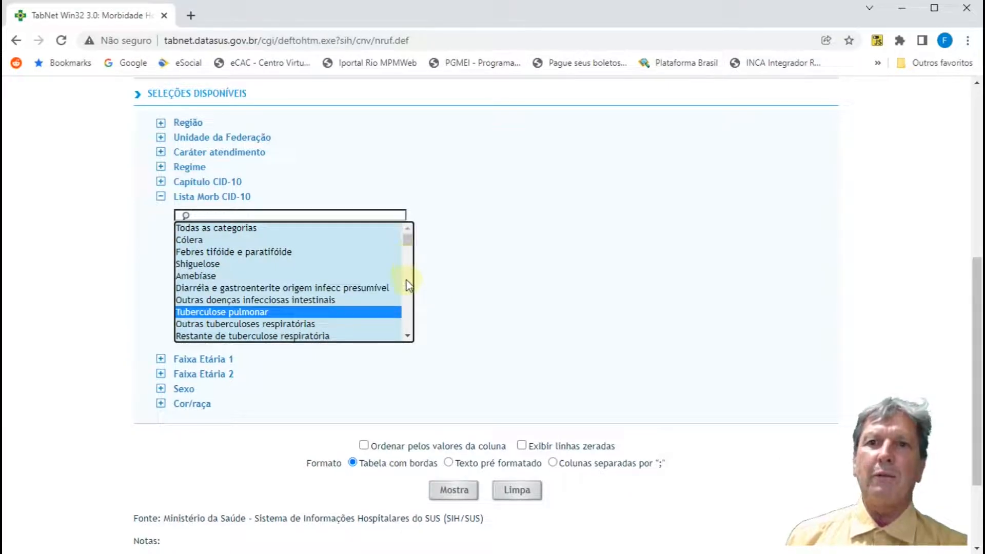
# Step: Browse the Lista Morb CID-10 categories, reset the filter to Todas as categorias, and collapse it
pyautogui.scroll(-13, 407, 280)
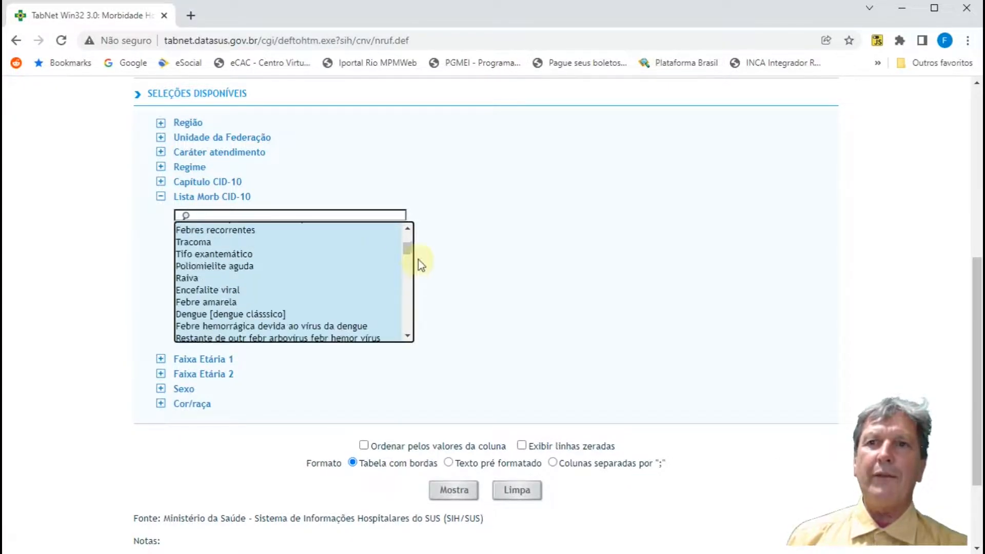
pyautogui.moveTo(407, 249)
pyautogui.mouseDown()
pyautogui.moveTo(411, 275)
pyautogui.moveTo(410, 239)
pyautogui.mouseUp()
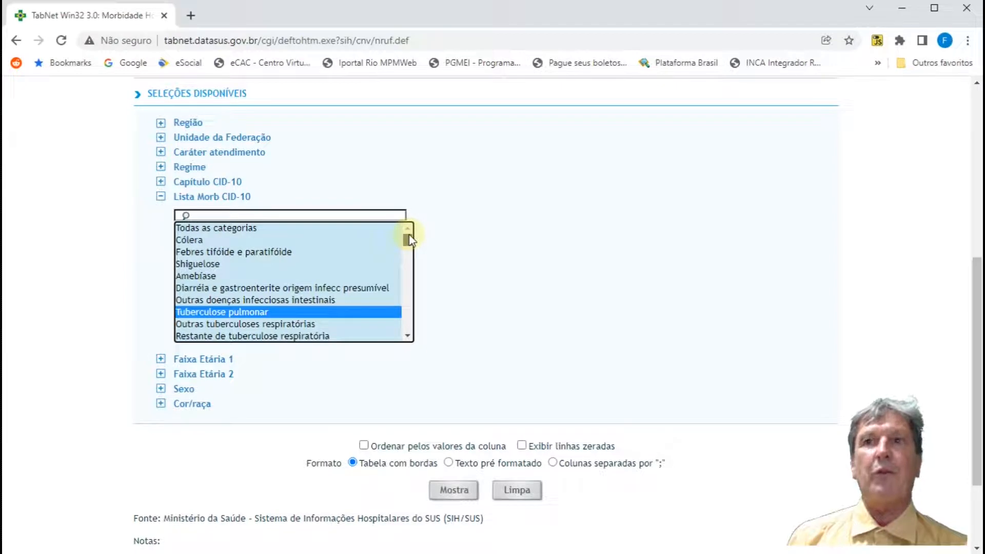
pyautogui.click(148, 222)
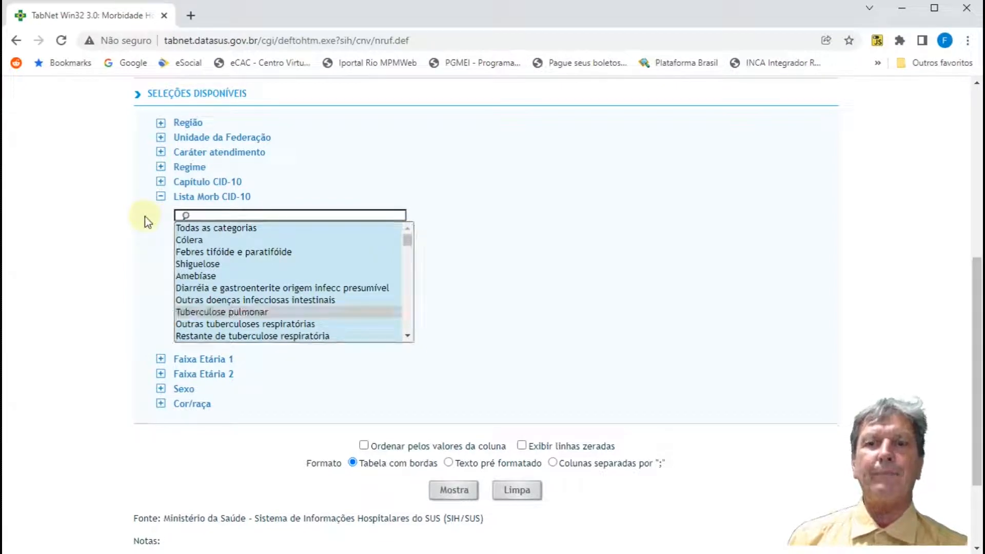
pyautogui.click(184, 229)
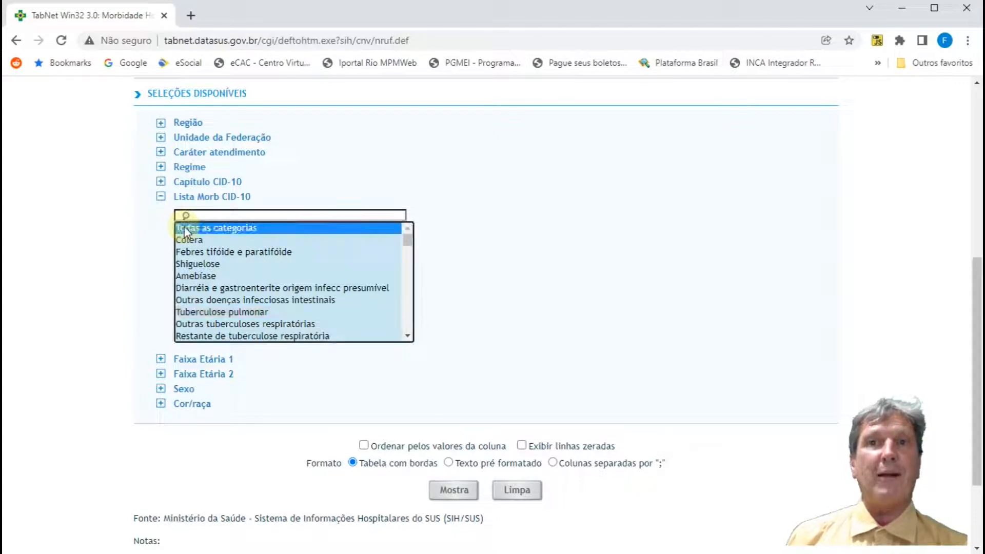
pyautogui.click(160, 196)
# Step: Restrict the Região filter to 1 Região Norte
pyautogui.scroll(4, 158, 242)
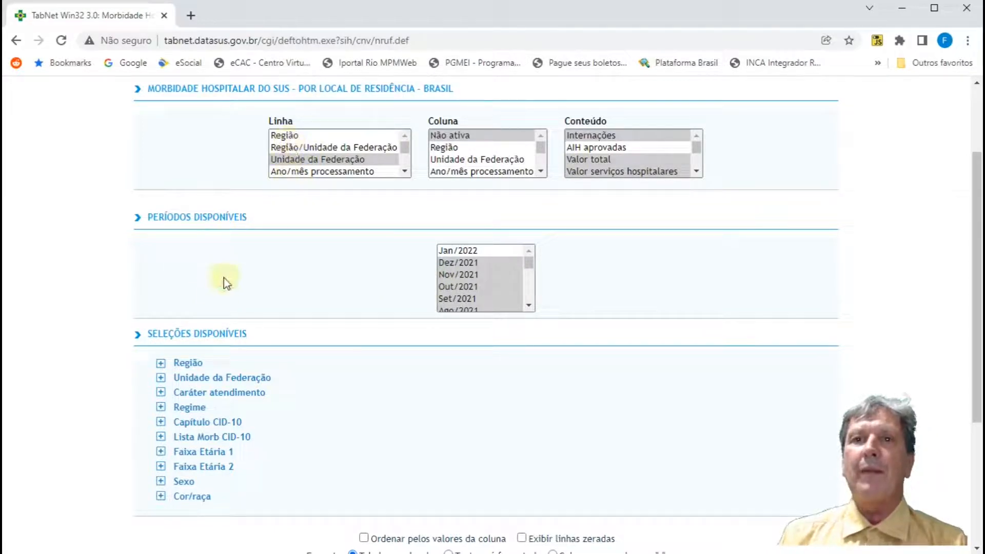
pyautogui.click(161, 364)
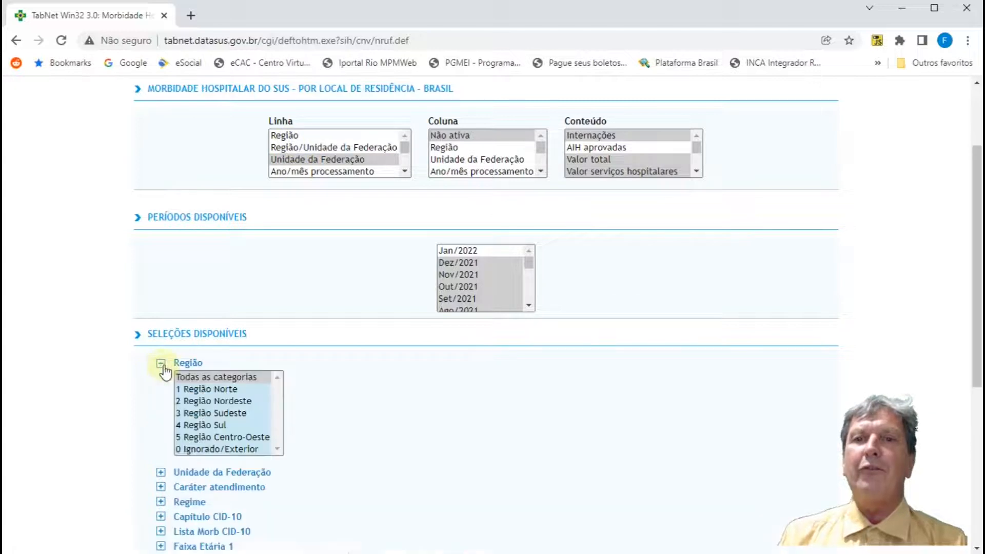
pyautogui.click(224, 392)
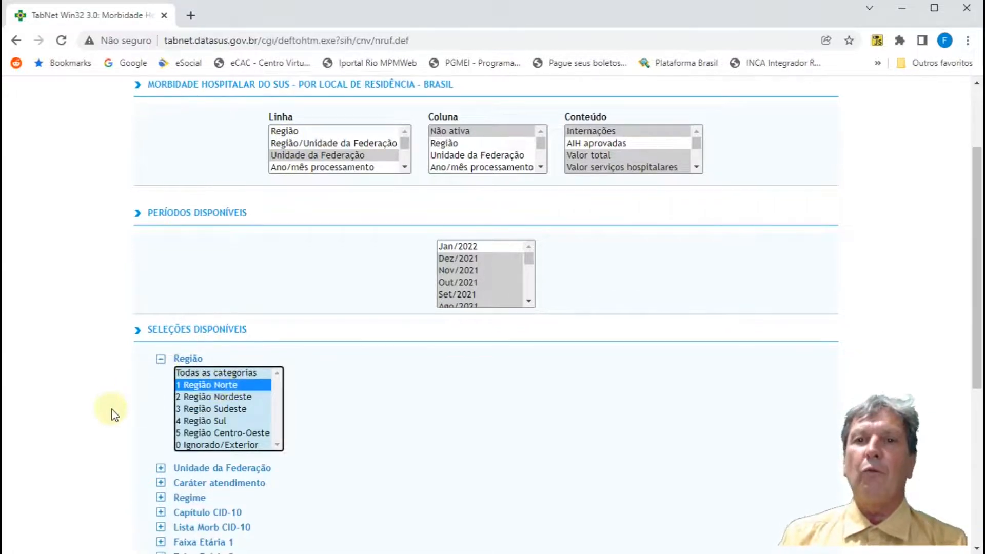
pyautogui.scroll(-3, 112, 409)
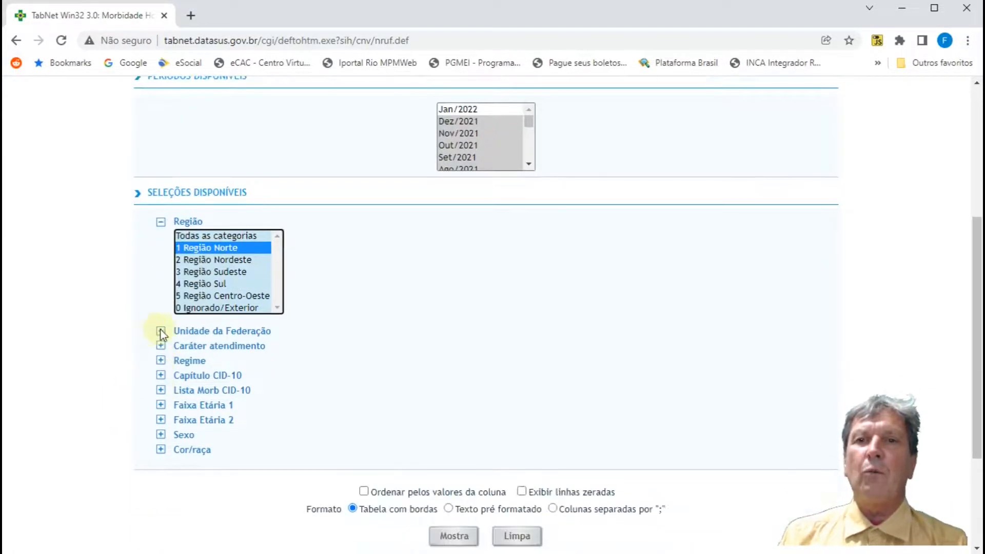
# Step: Expand the Unidade da Federação filter and restrict it to Ceará
pyautogui.click(160, 331)
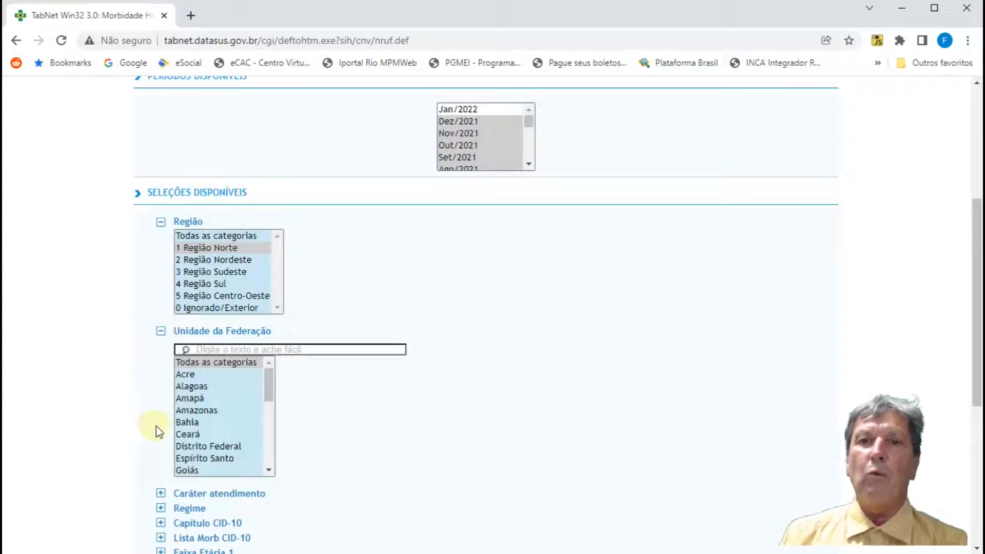
pyautogui.click(188, 434)
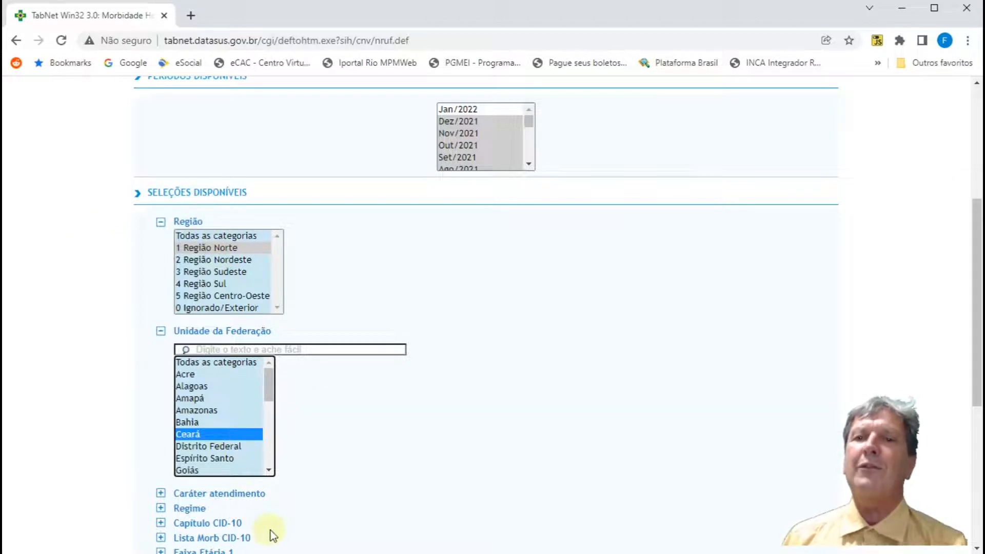
pyautogui.scroll(-1, 271, 534)
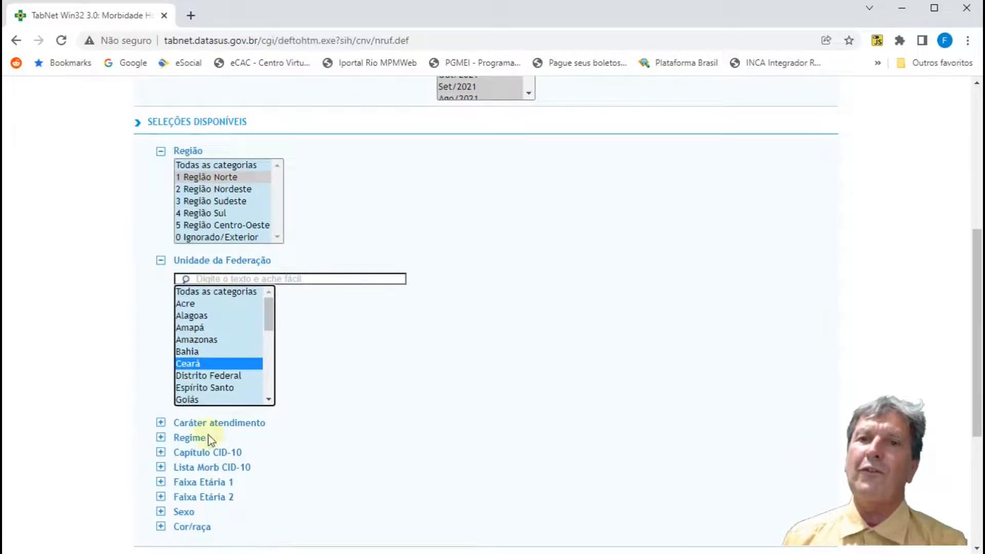
pyautogui.scroll(4, 165, 417)
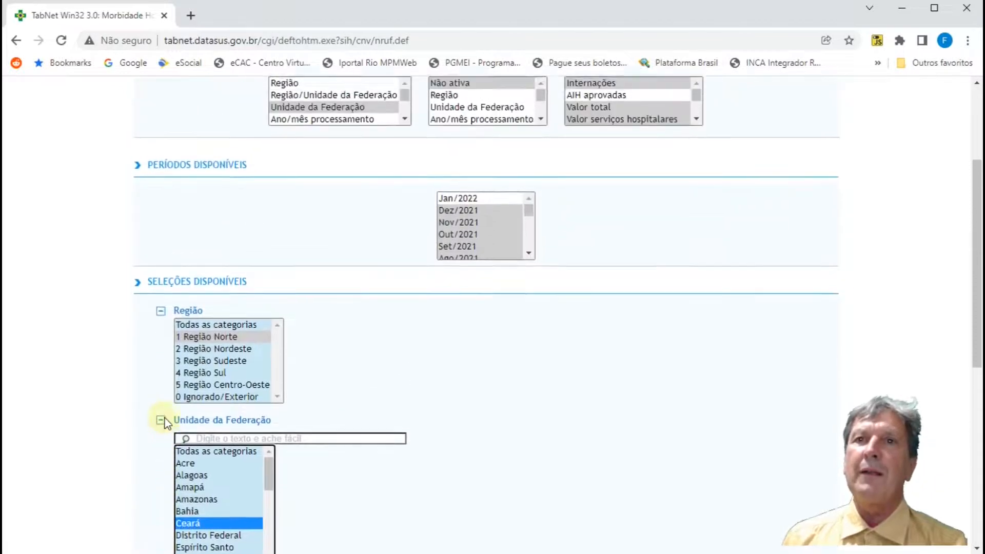
pyautogui.scroll(-4, 165, 418)
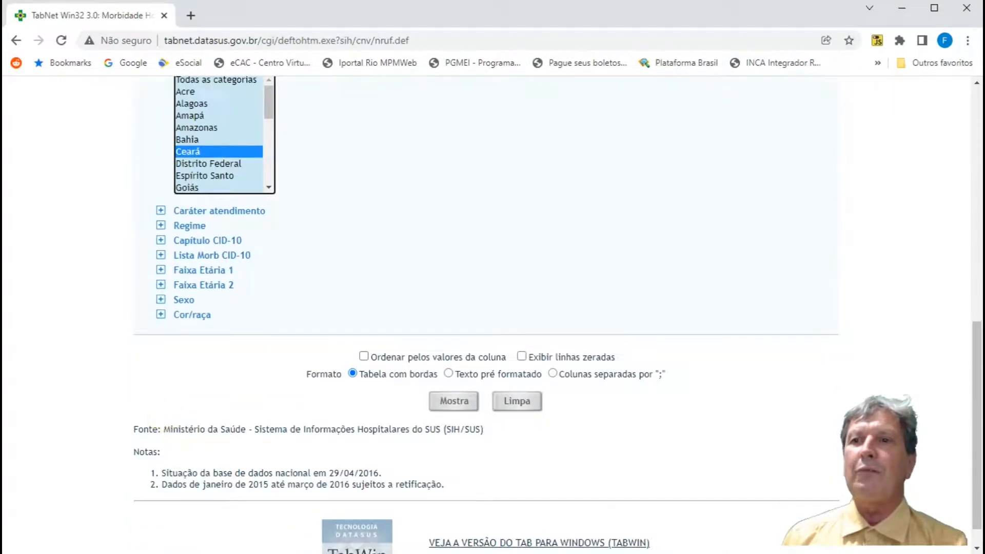
# Step: Clear the whole query form back to its defaults and review the row, column, content, period and filter selections
pyautogui.click(521, 402)
pyautogui.scroll(7, 426, 282)
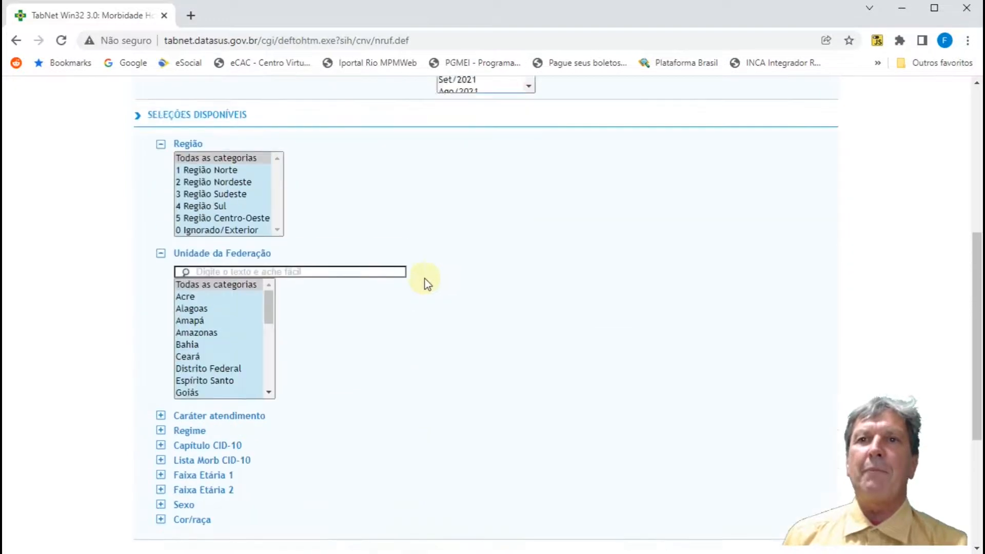
pyautogui.scroll(3, 423, 275)
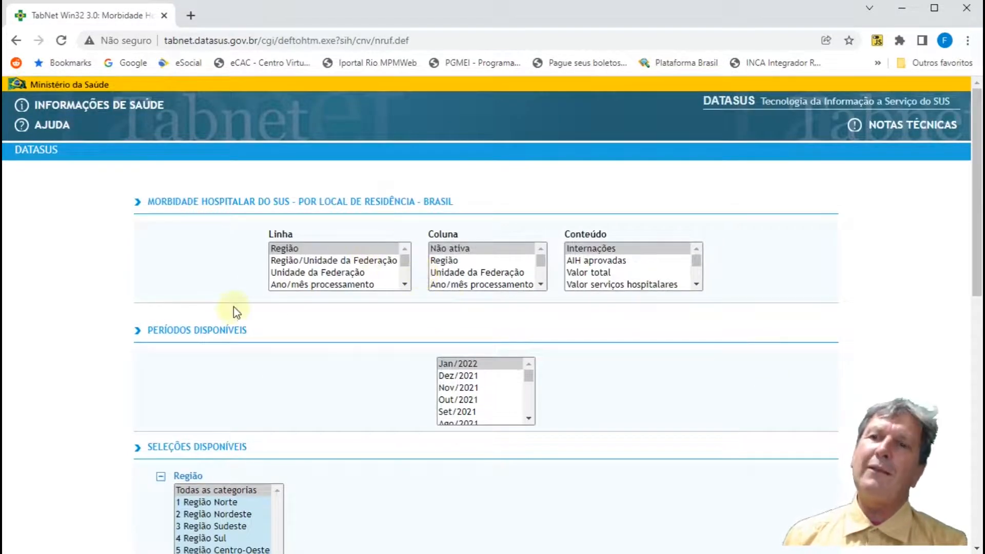
pyautogui.scroll(-4, 398, 347)
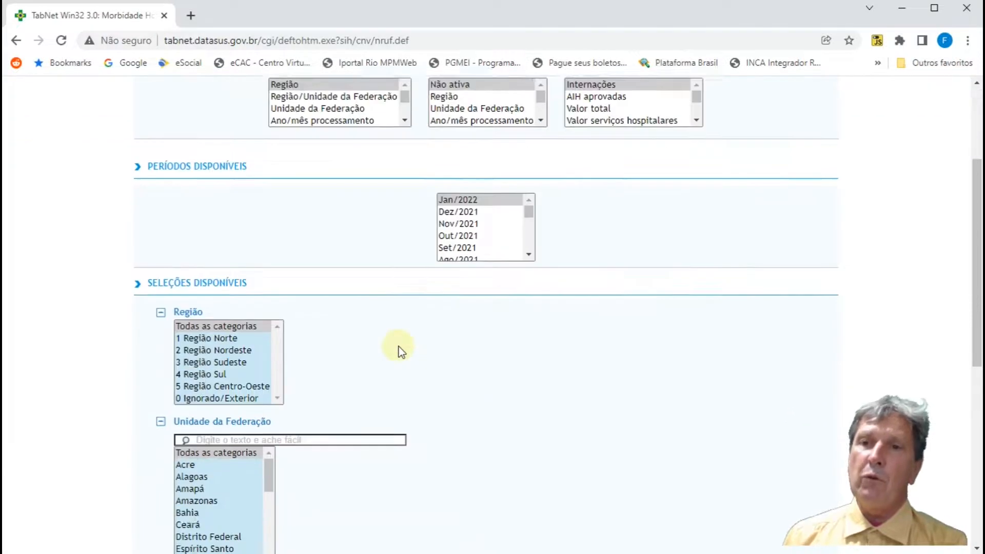
pyautogui.scroll(-5, 399, 347)
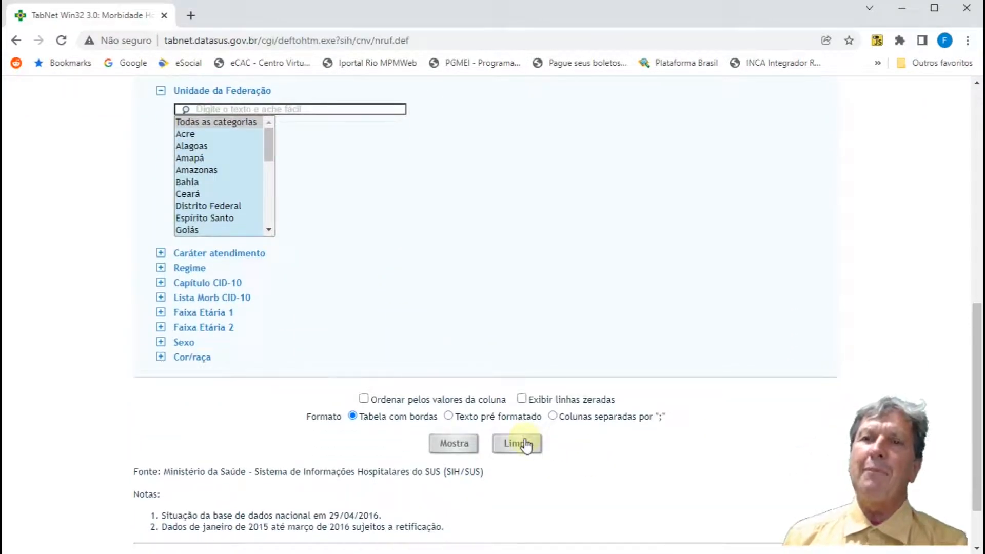
# Step: Collapse the Unidade da Federação and Região filters
pyautogui.click(161, 91)
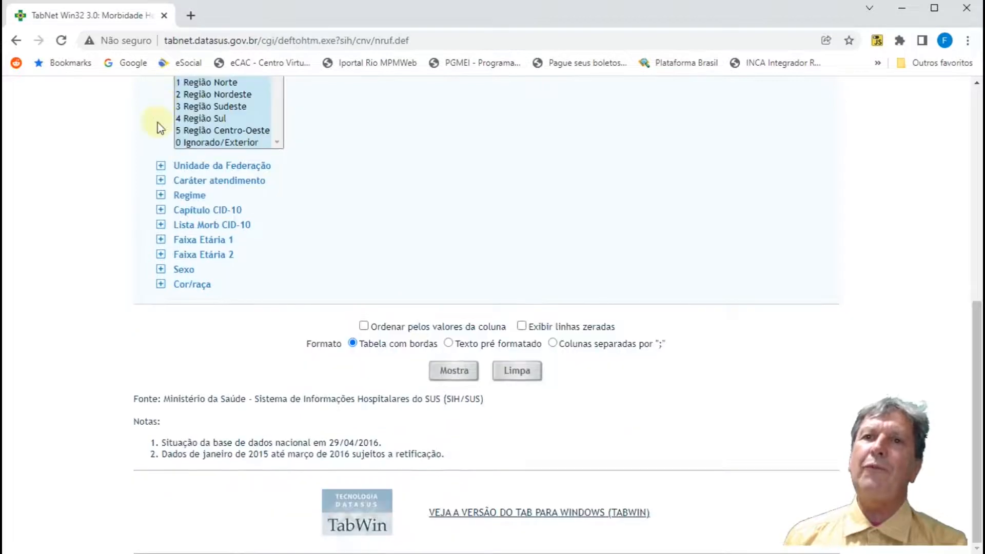
pyautogui.scroll(3, 438, 268)
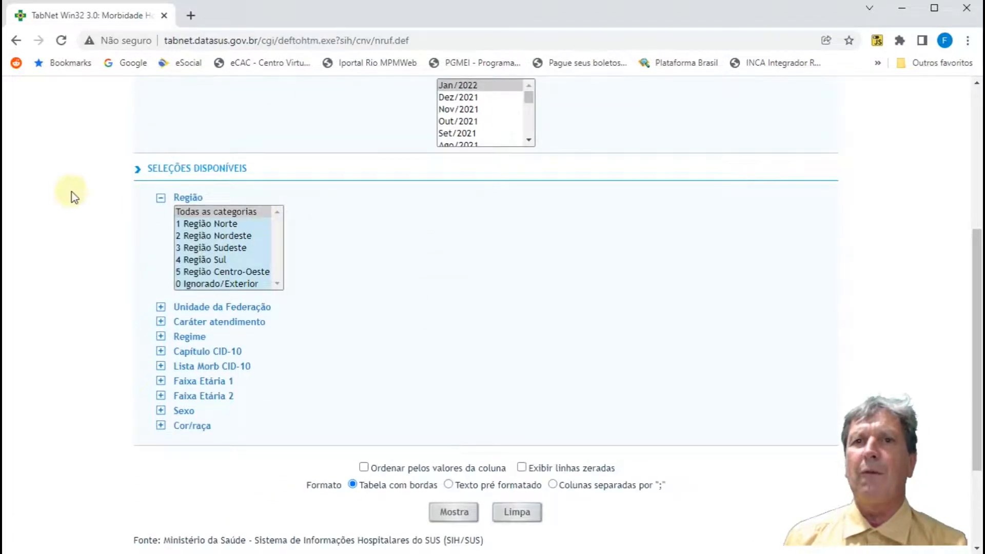
pyautogui.click(161, 197)
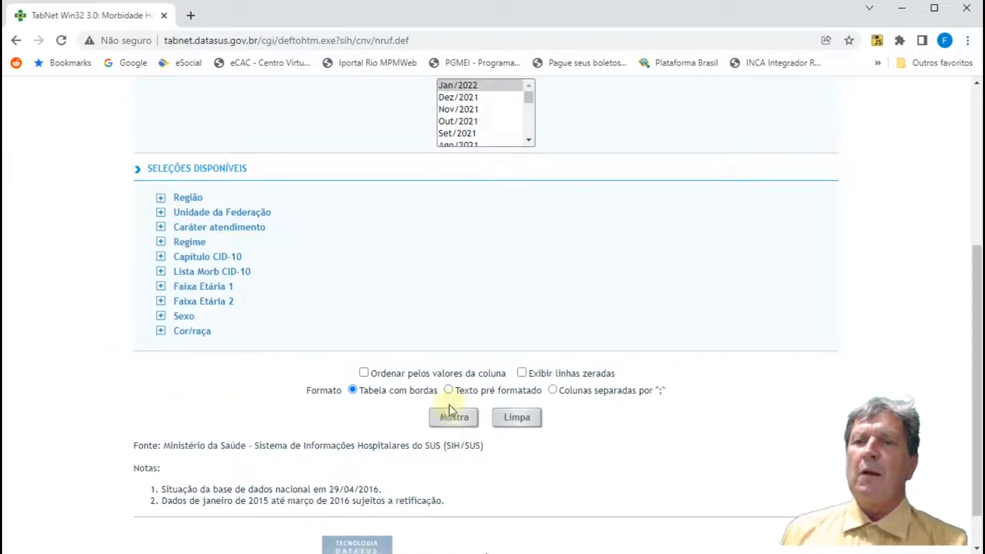
# Step: Enable ordering by column values, and choose Região as row, Não ativa as column, Internações as content and Jan/2022 as period
pyautogui.click(364, 373)
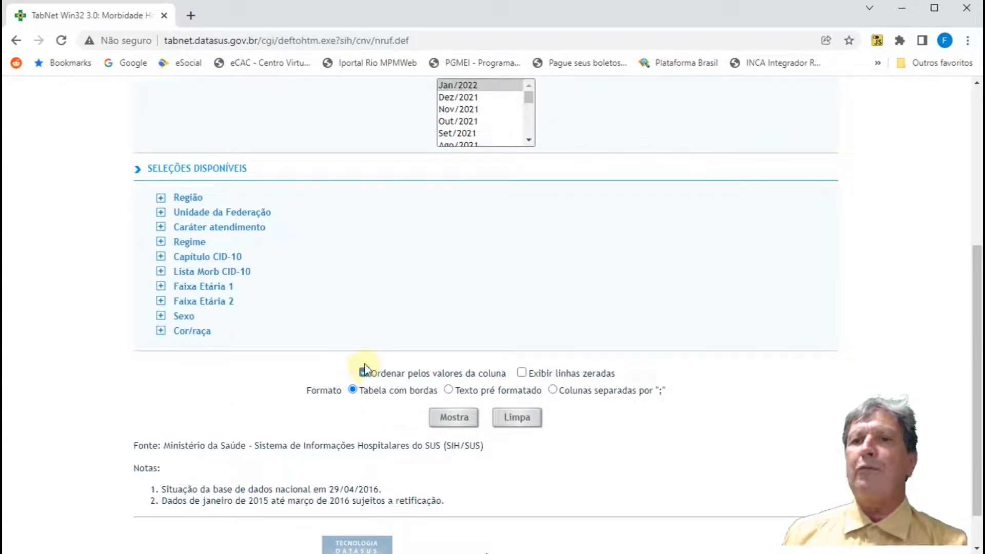
pyautogui.scroll(5, 365, 368)
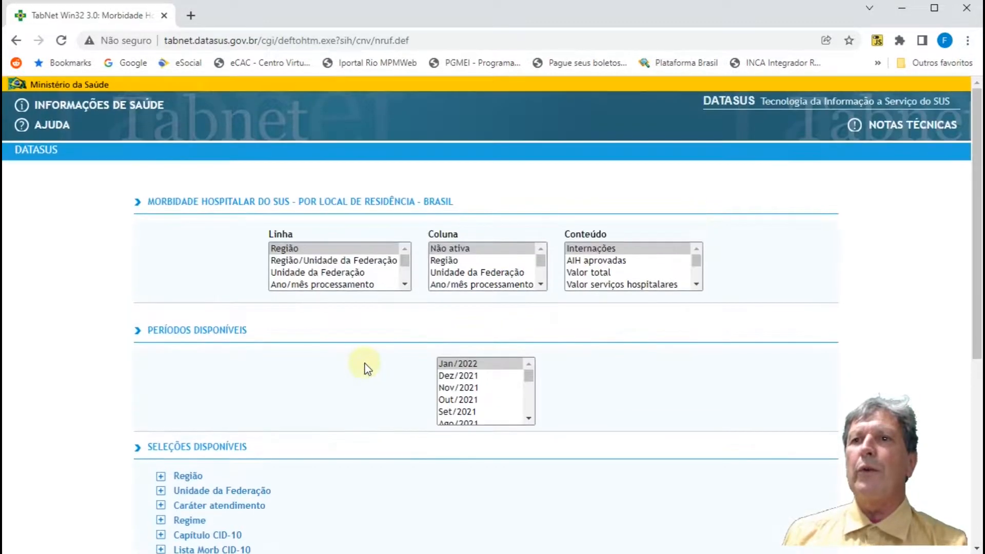
pyautogui.click(658, 253)
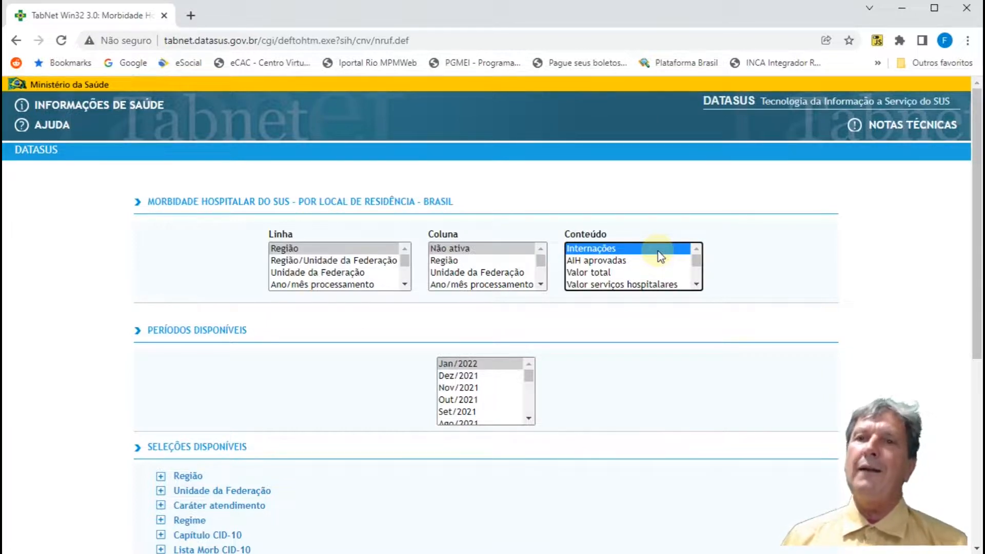
pyautogui.click(354, 248)
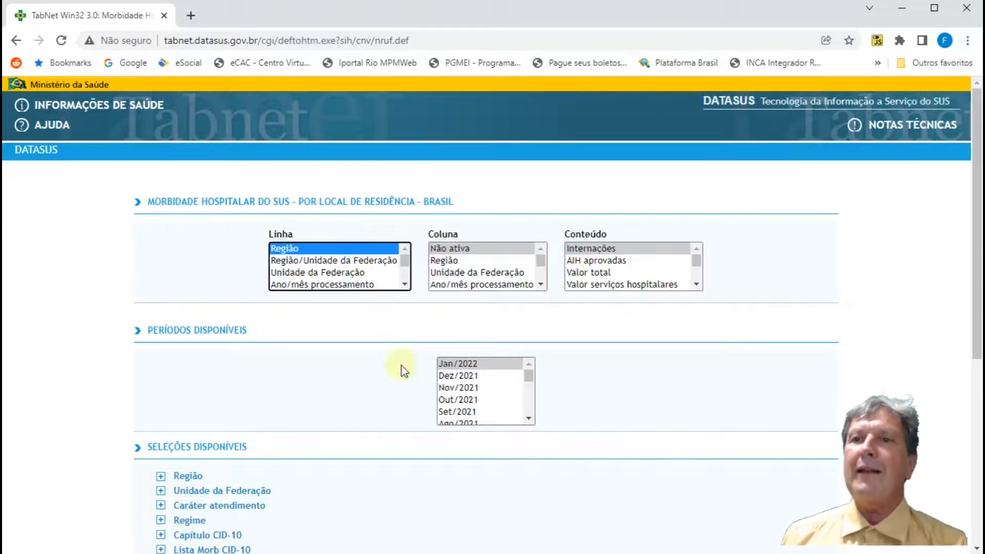
pyautogui.click(477, 363)
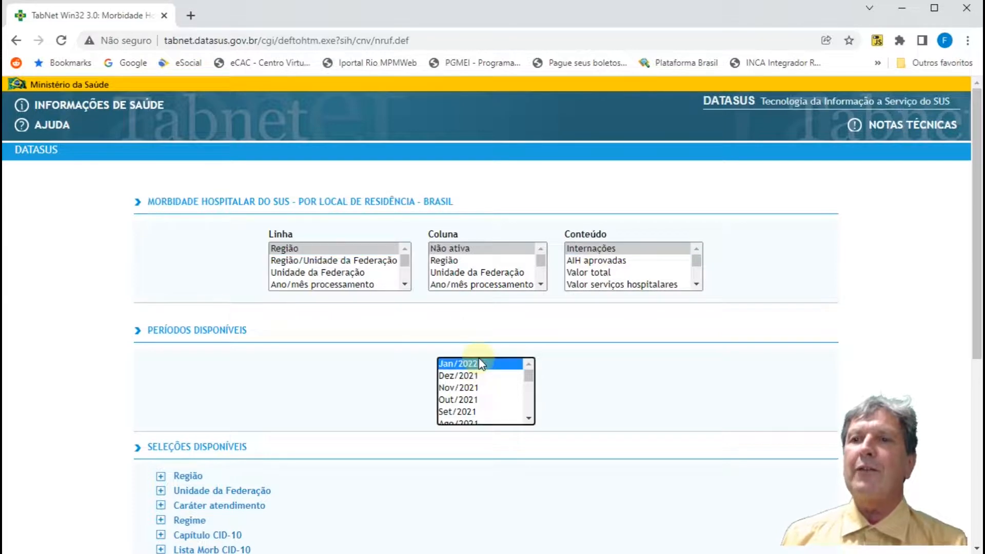
pyautogui.click(639, 248)
pyautogui.scroll(-5, 409, 455)
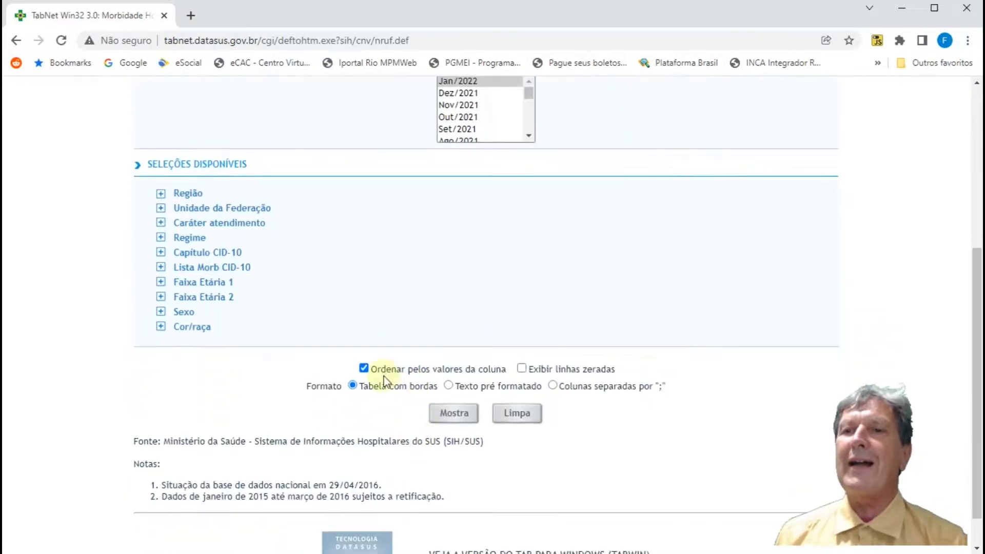
pyautogui.scroll(5, 386, 379)
pyautogui.click(332, 251)
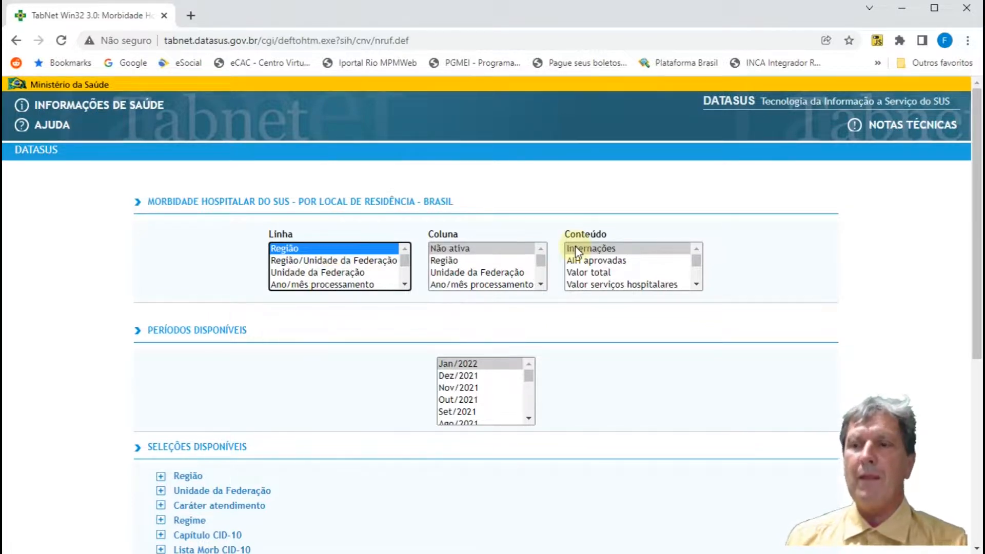
pyautogui.click(476, 250)
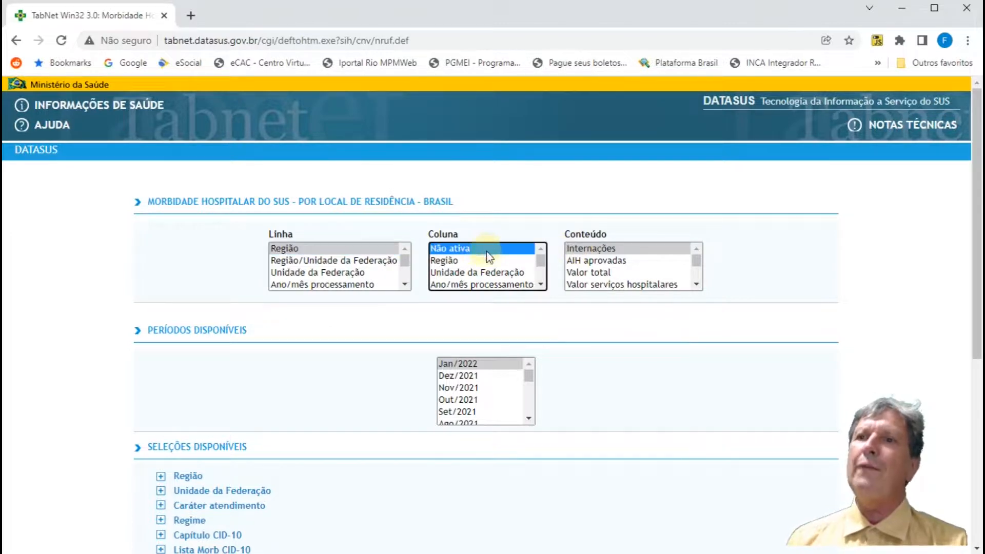
# Step: Try adding Valor total and Val serv hosp - compl gestor to the contents, and return to Internações alone
pyautogui.keyDown('ctrl'); pyautogui.click(589, 272); pyautogui.keyUp('ctrl')
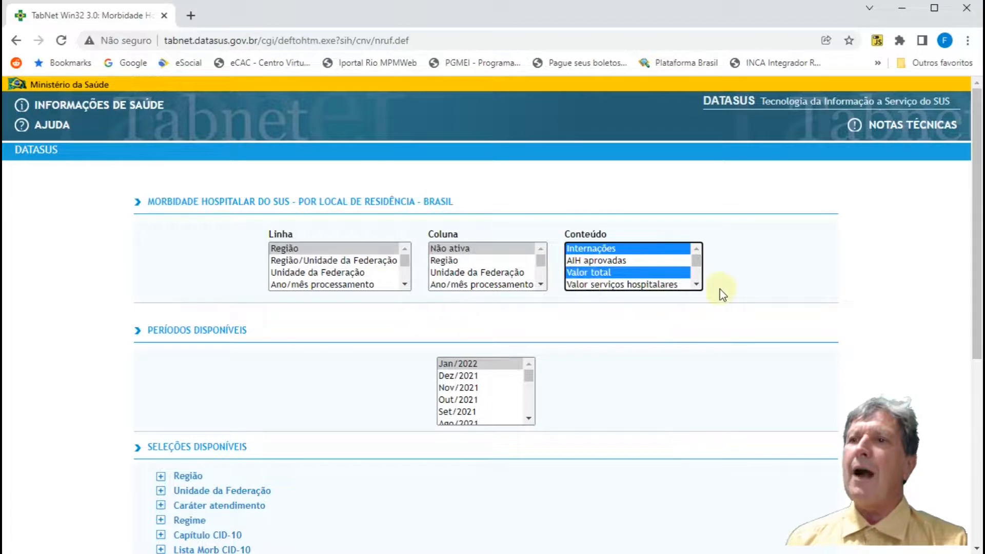
pyautogui.scroll(-1, 696, 281)
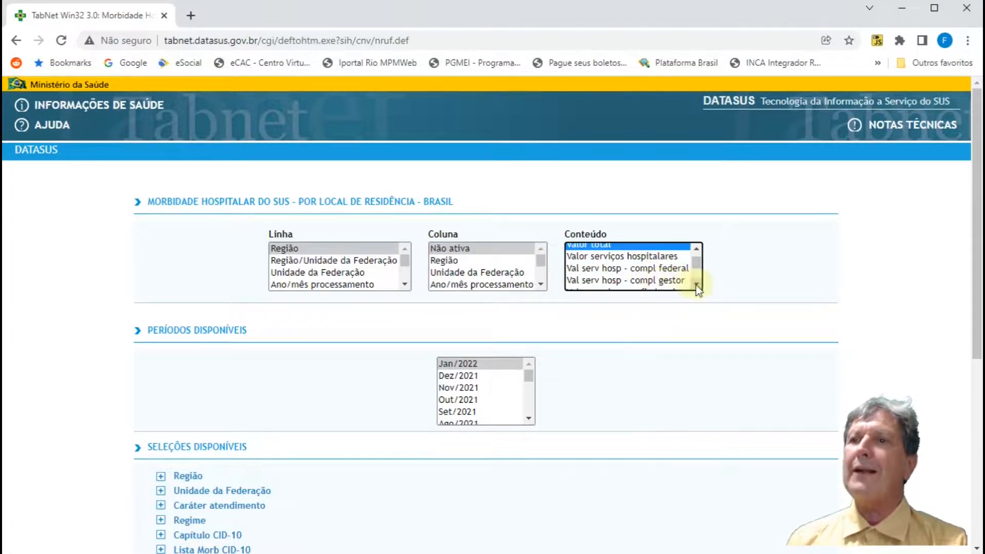
pyautogui.scroll(-2, 696, 281)
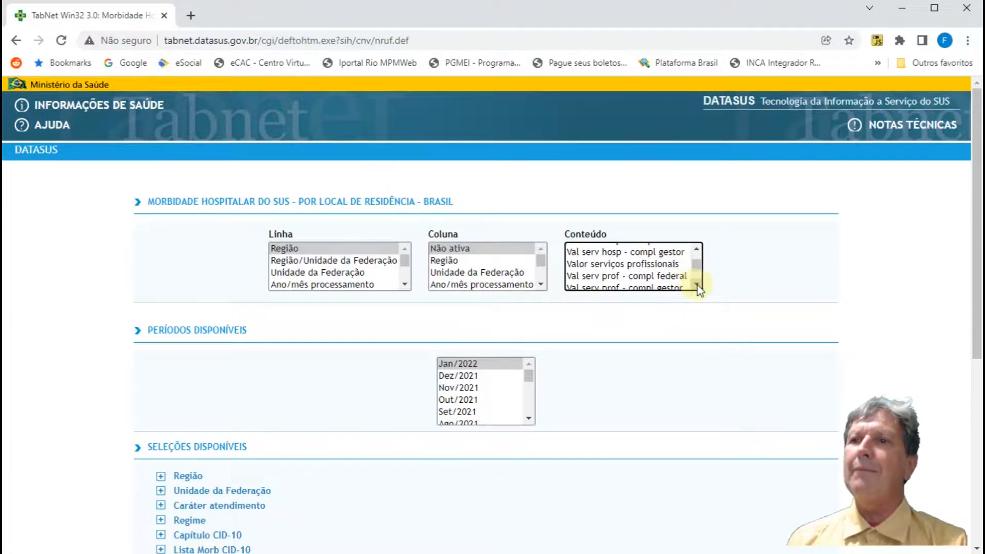
pyautogui.click(659, 253)
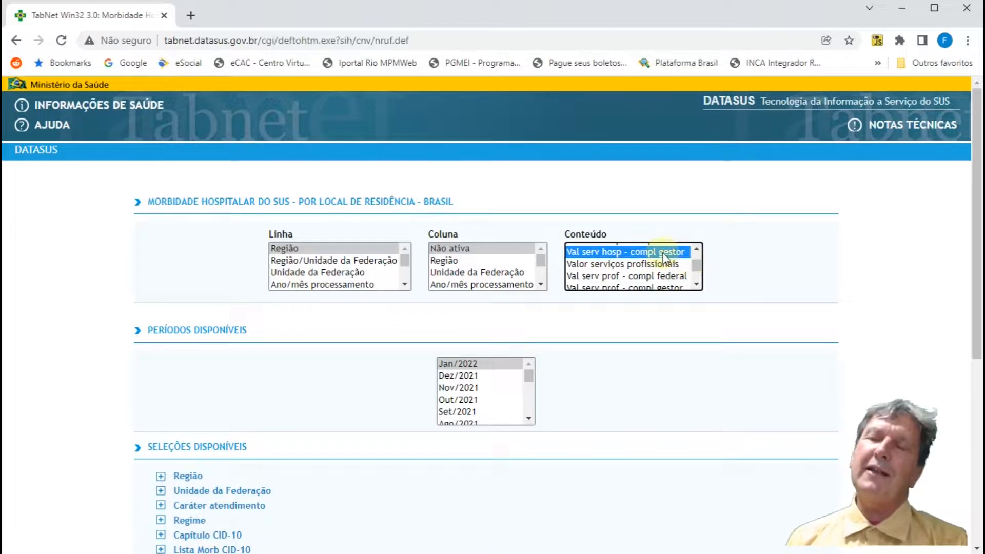
pyautogui.scroll(2, 699, 249)
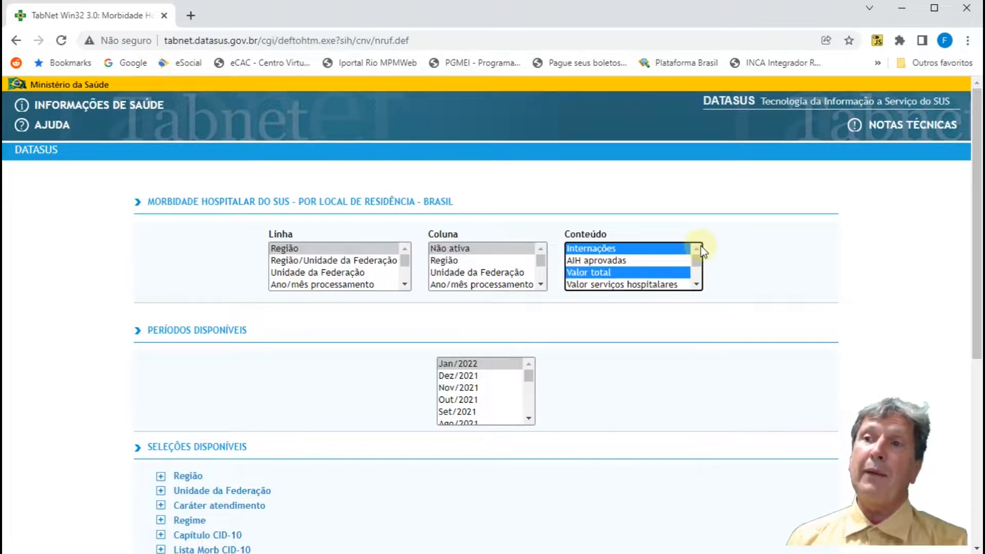
pyautogui.click(670, 250)
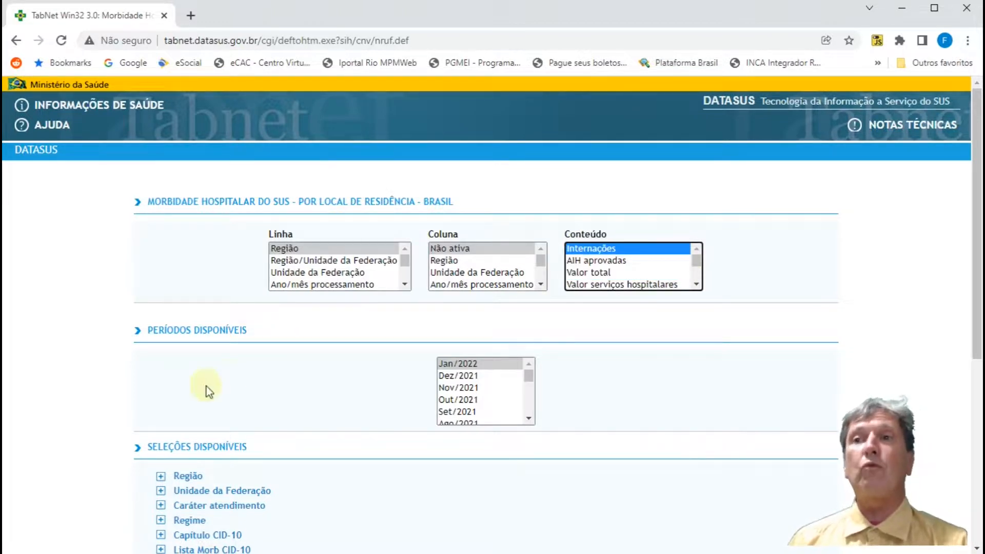
# Step: Try displaying zeroed rows without ordering by column values, and restore the ordering with zeroed rows off
pyautogui.scroll(-5, 324, 386)
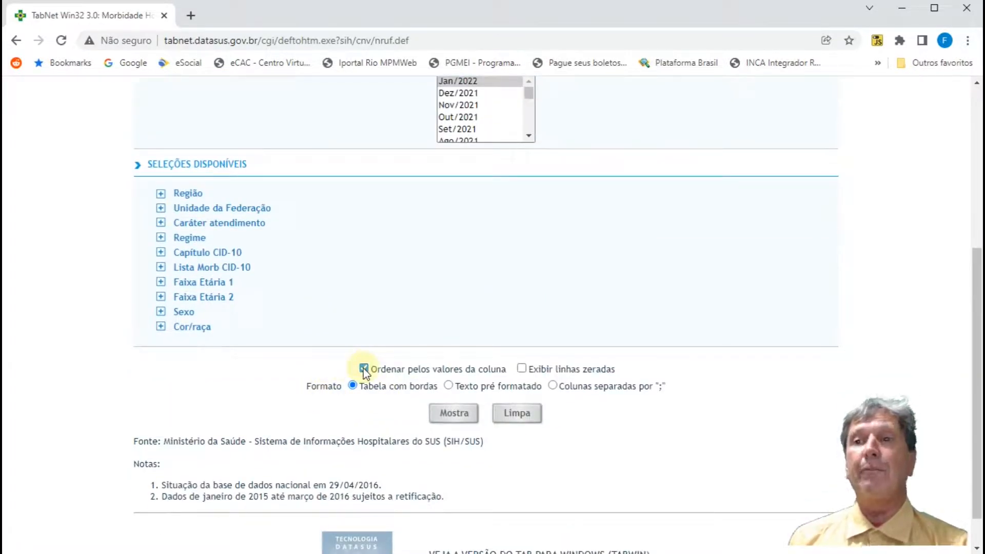
pyautogui.click(521, 368)
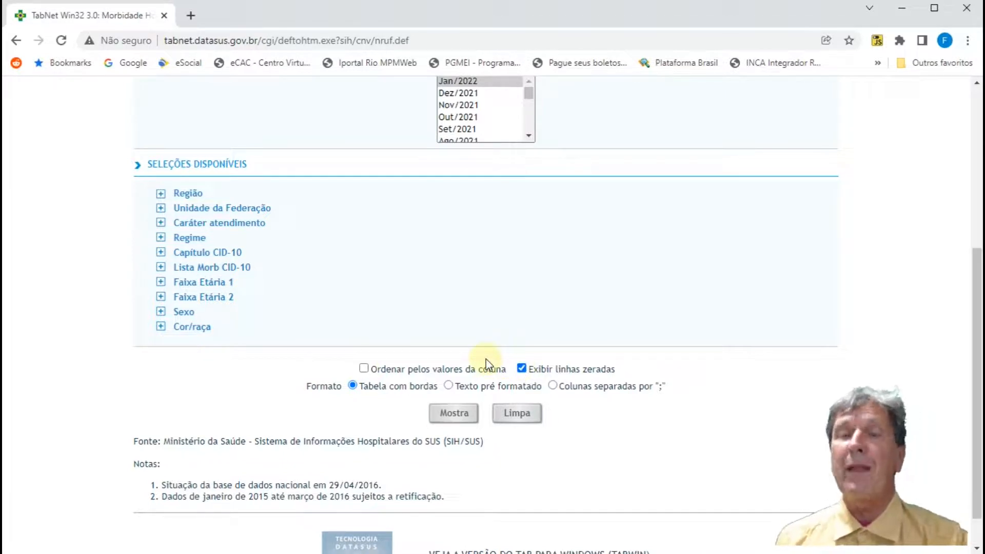
pyautogui.scroll(4, 485, 360)
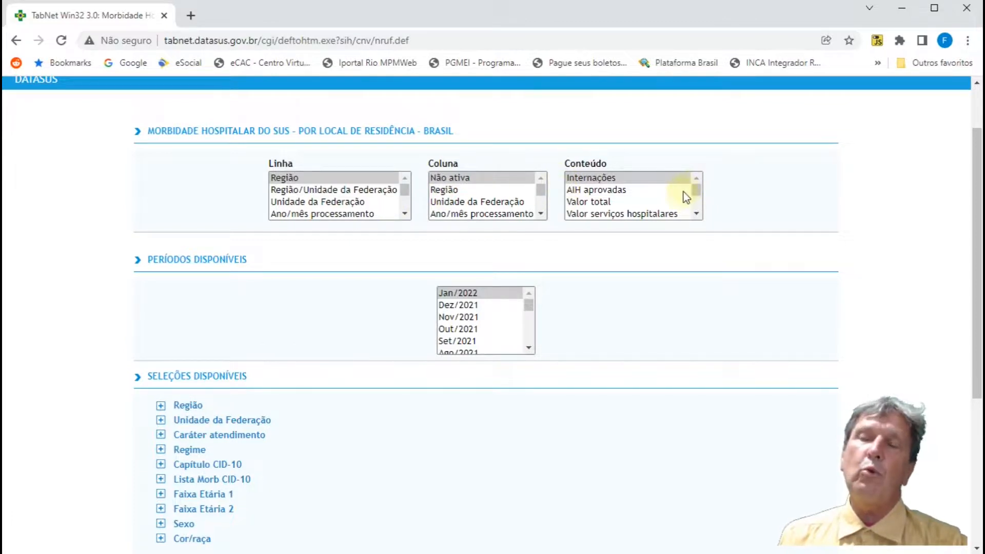
pyautogui.scroll(-4, 662, 221)
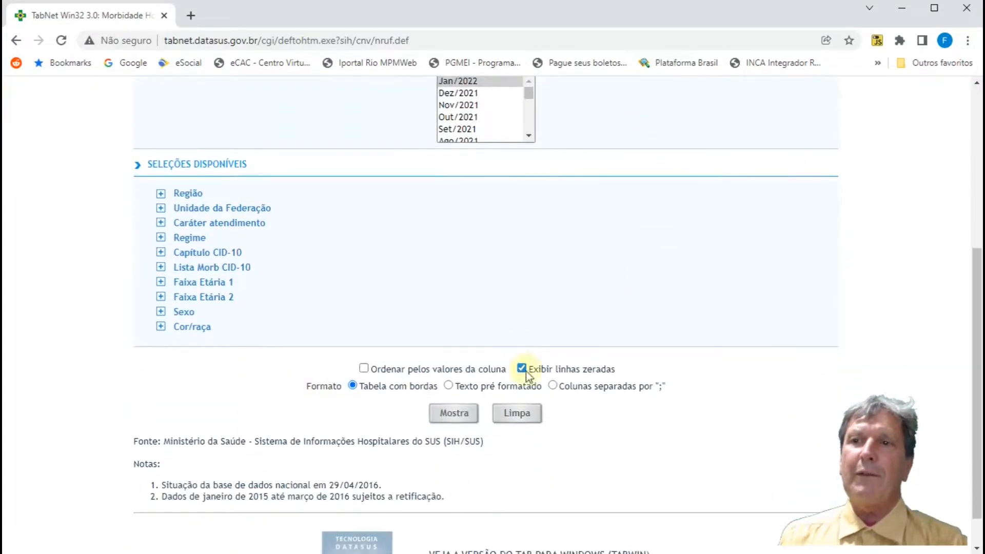
pyautogui.click(525, 370)
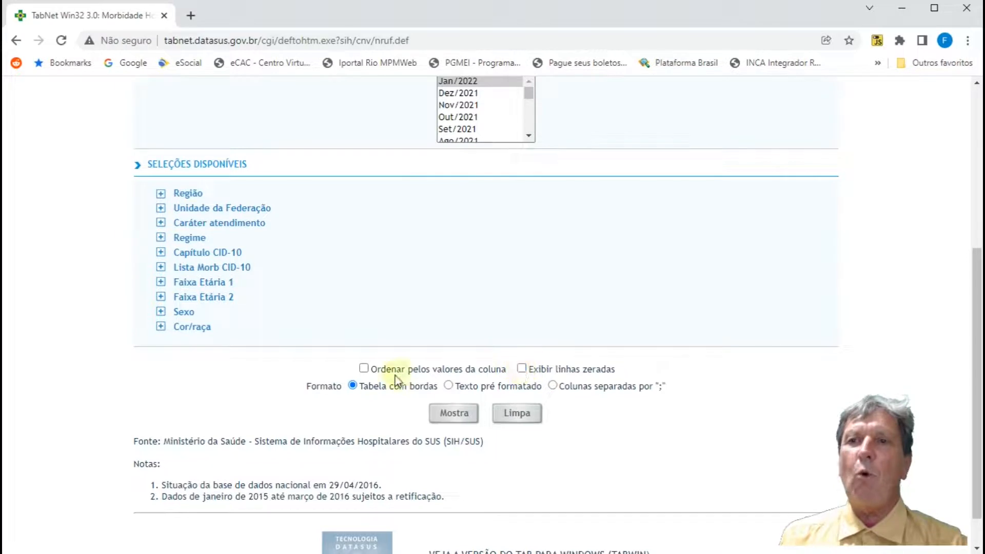
pyautogui.click(364, 369)
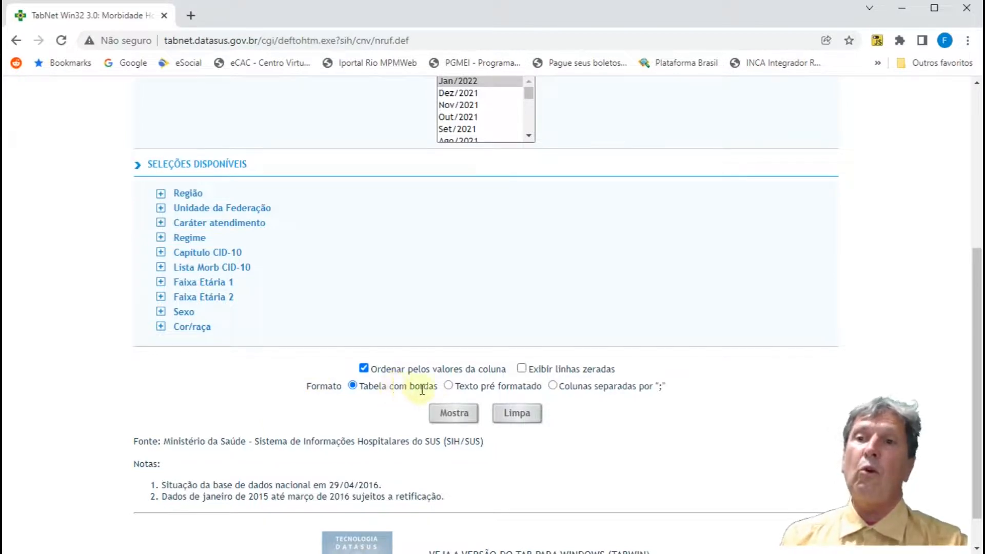
# Step: Try the output formats Texto pré formatado and Colunas separadas por ";", and set the format back to Tabela com bordas
pyautogui.click(449, 385)
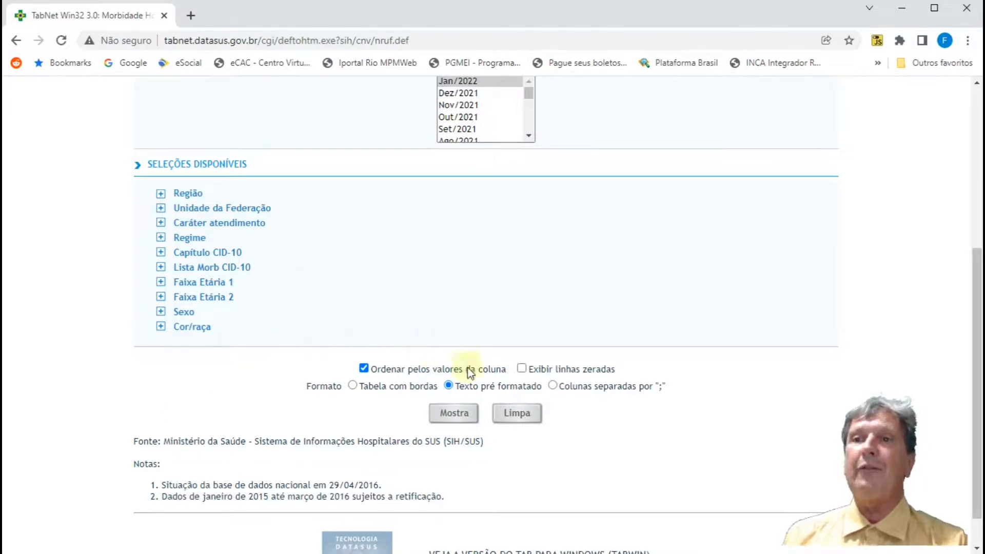
pyautogui.click(552, 386)
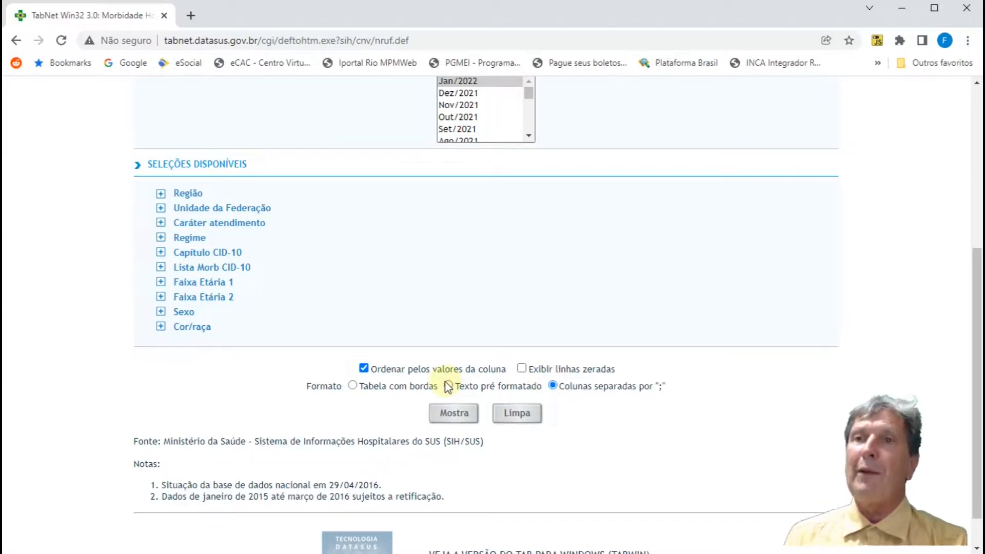
pyautogui.click(352, 386)
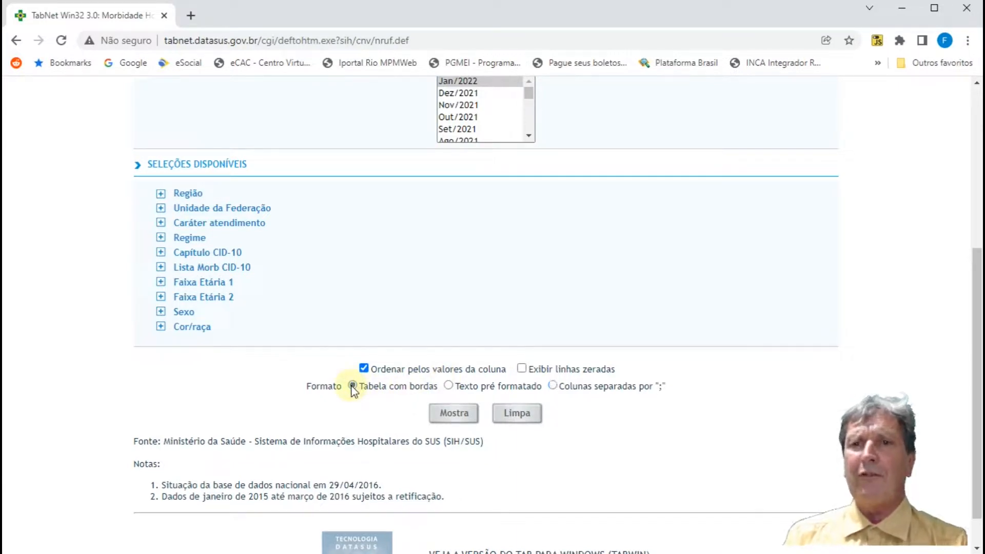
# Step: Set Unidade da Federação as the row and Região as the column, keeping Internações as the content
pyautogui.scroll(6, 353, 390)
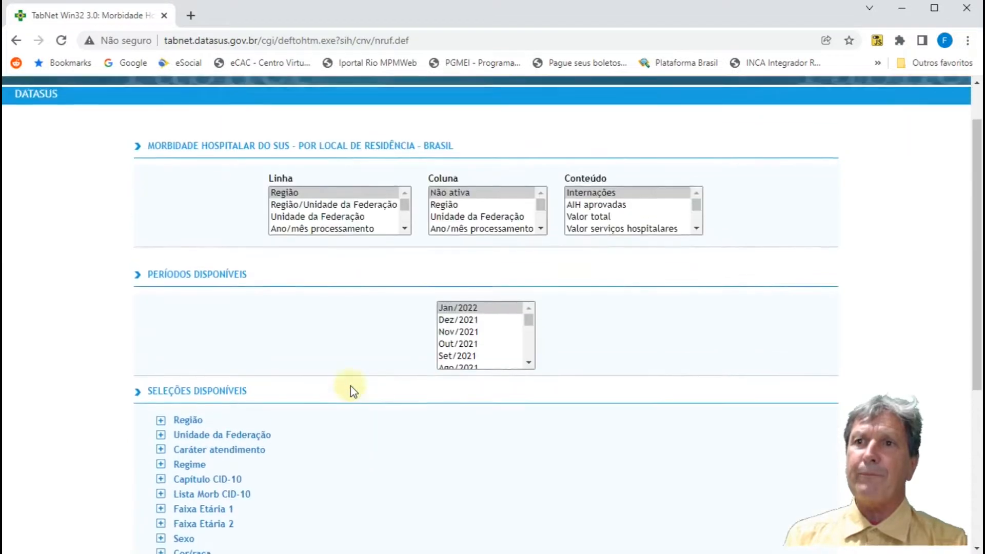
pyautogui.click(296, 249)
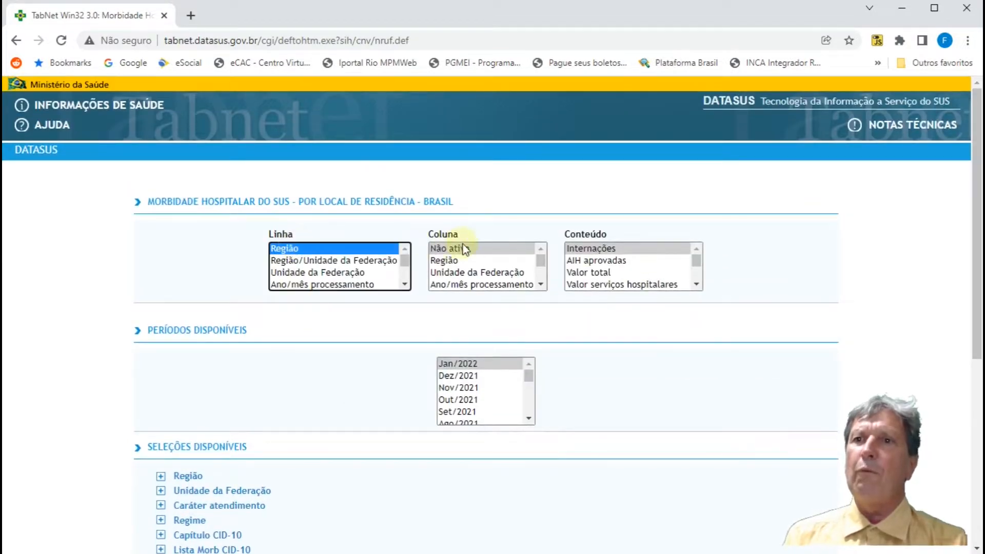
pyautogui.click(449, 272)
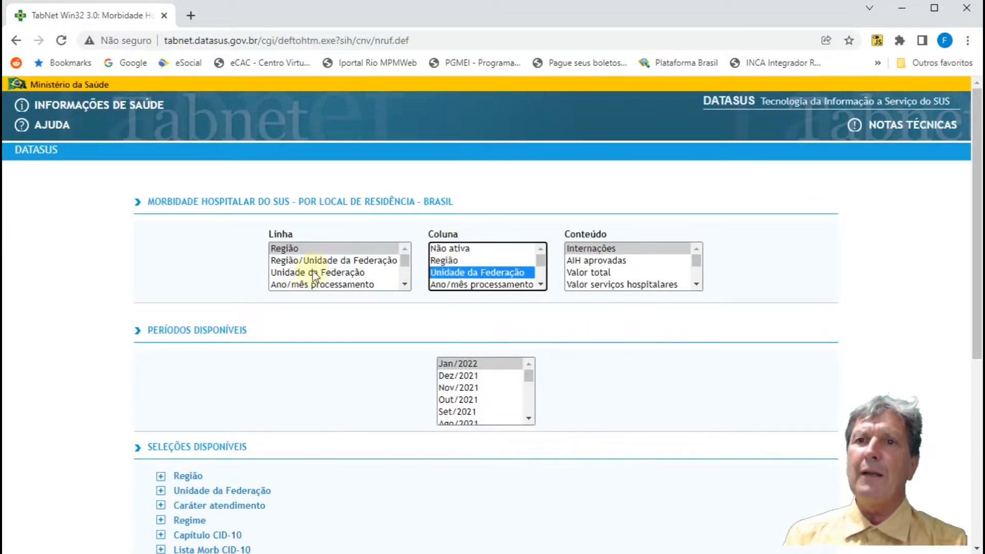
pyautogui.click(320, 272)
pyautogui.click(444, 260)
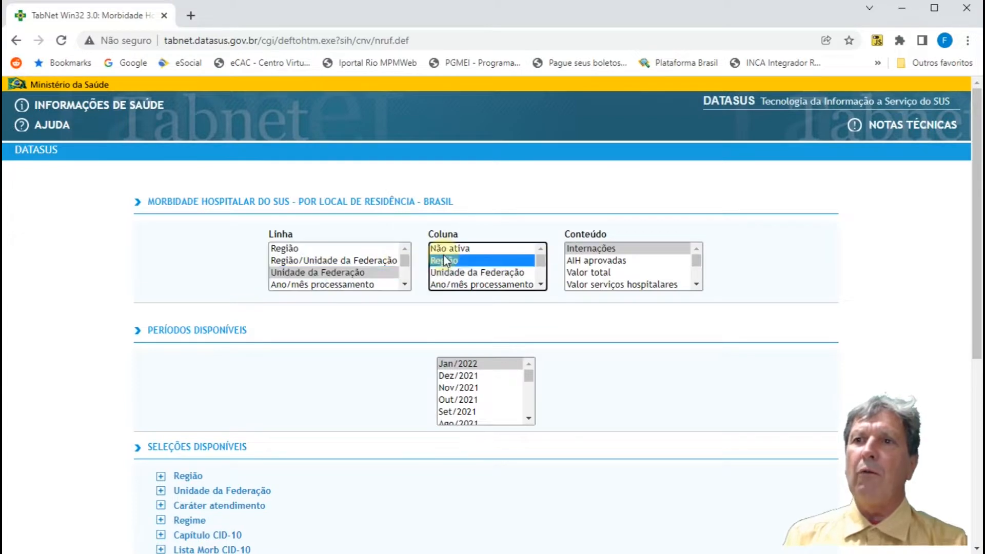
pyautogui.click(590, 250)
# Step: Run the query as a bordered table ordered by column values, and view the admissions by state and region
pyautogui.scroll(-3, 507, 351)
pyautogui.scroll(-3, 507, 345)
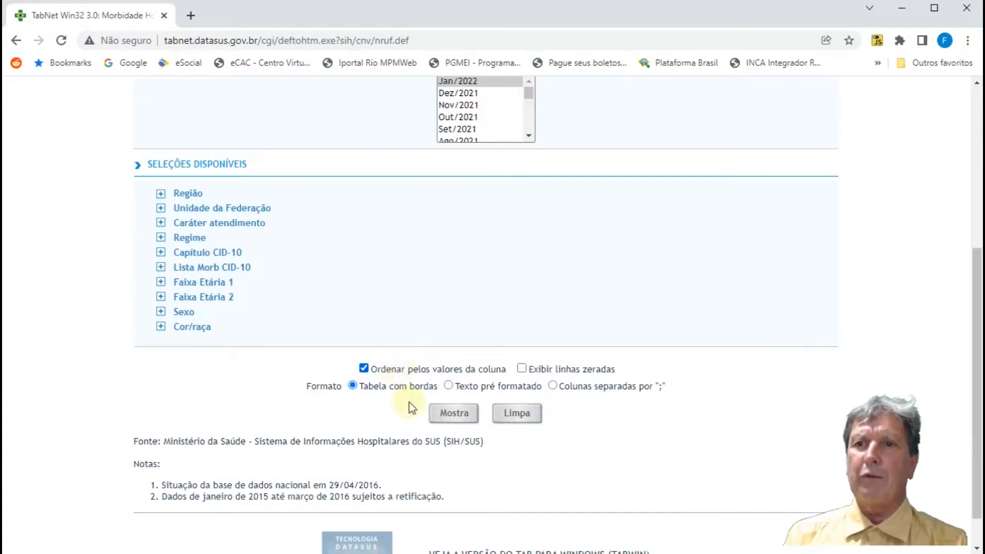
pyautogui.click(452, 411)
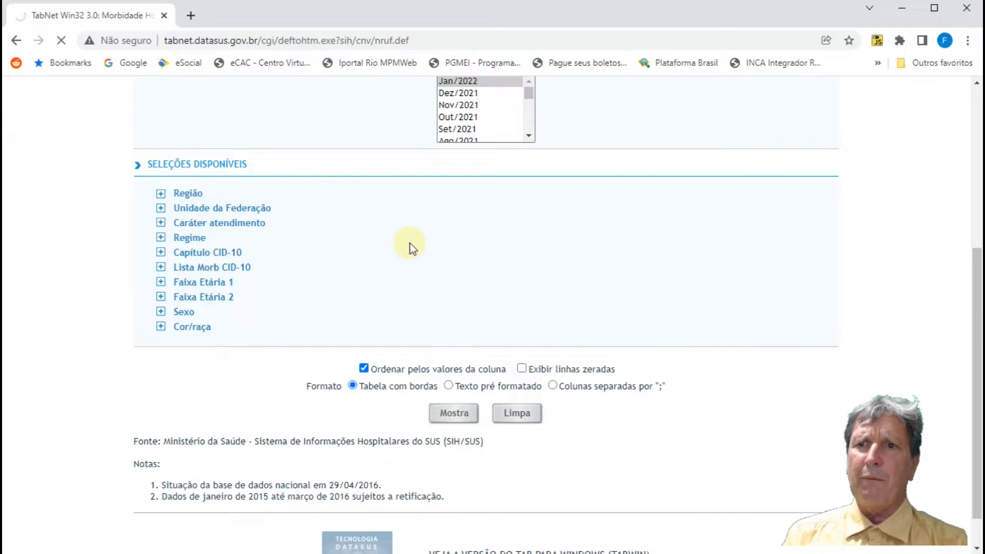
pyautogui.scroll(-3, 411, 243)
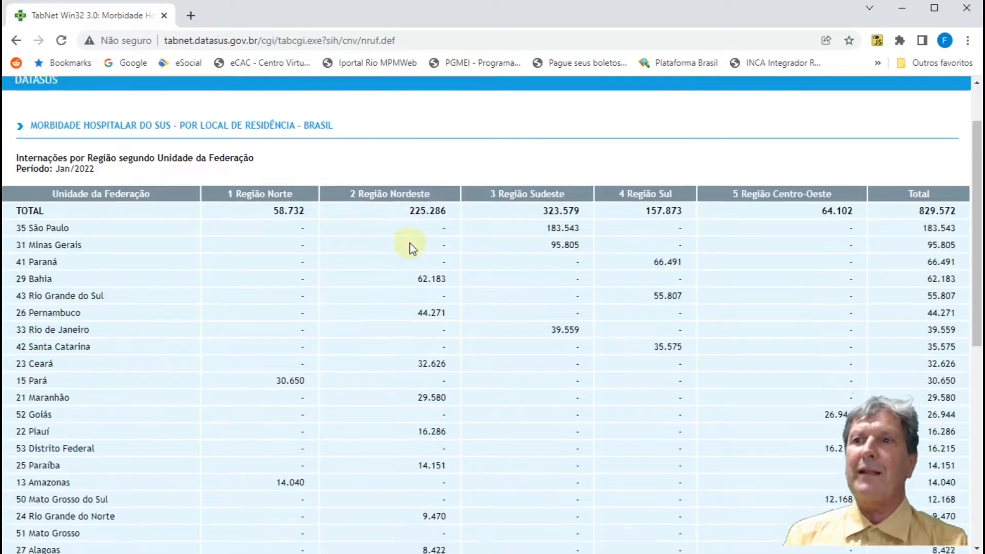